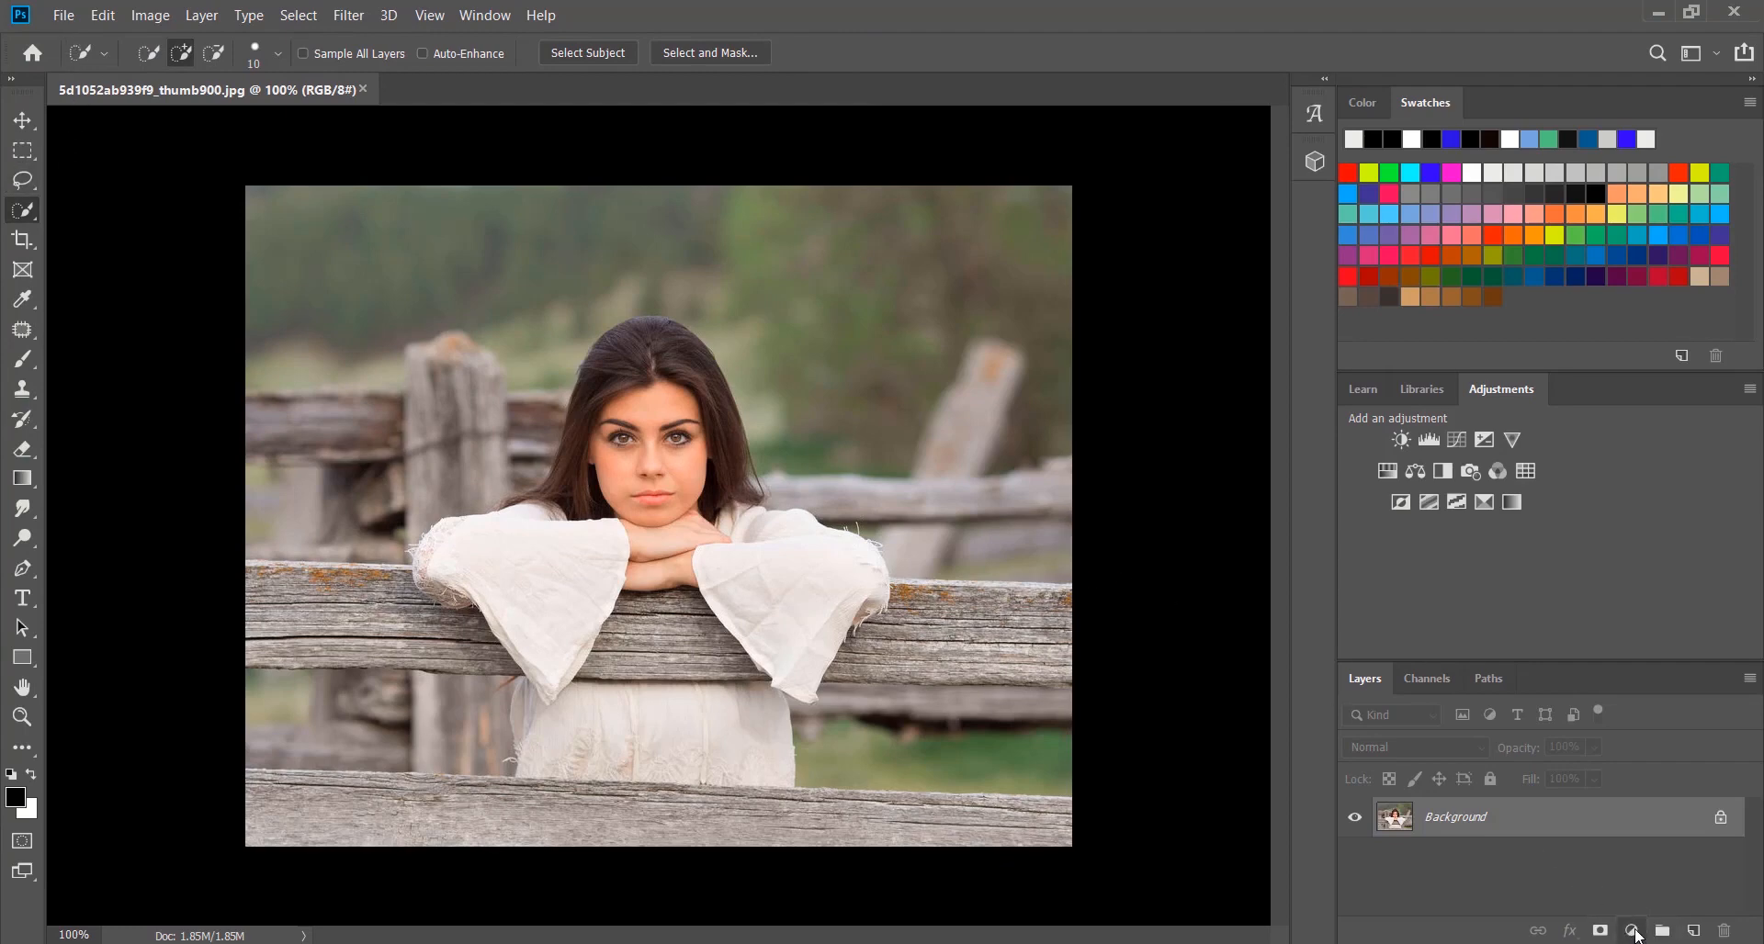
Add a Selective Color adjustment layer above the photo and rebalance its Reds, raising Black slightly
click(1633, 932)
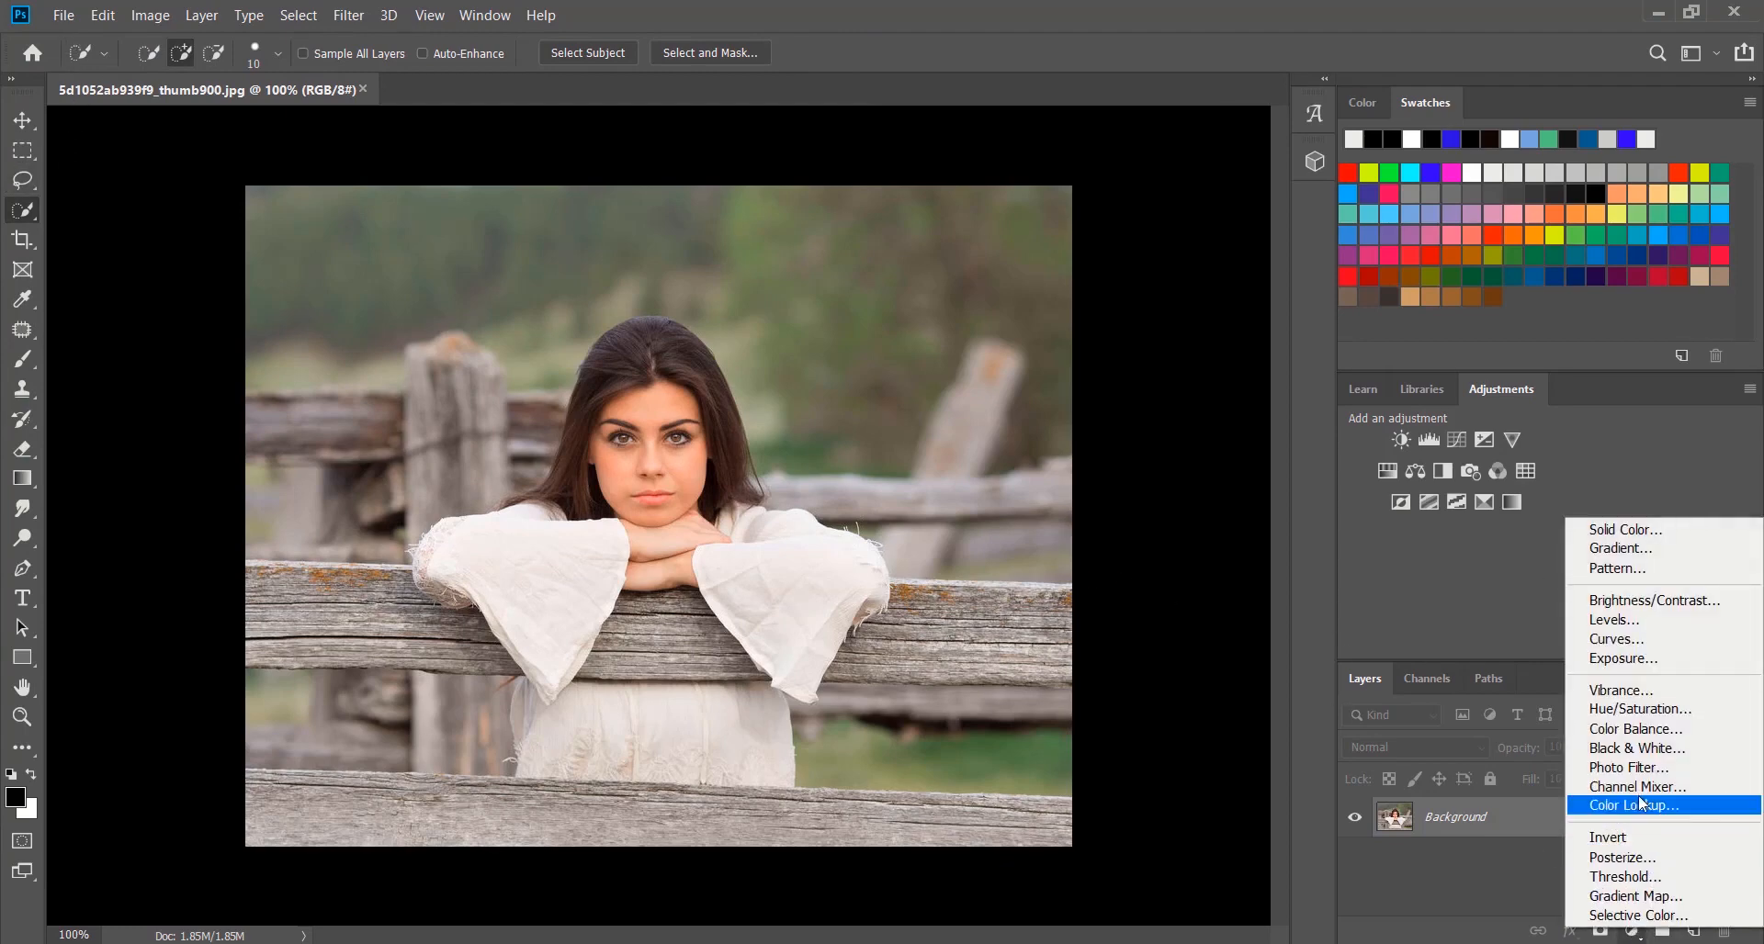
click(1650, 918)
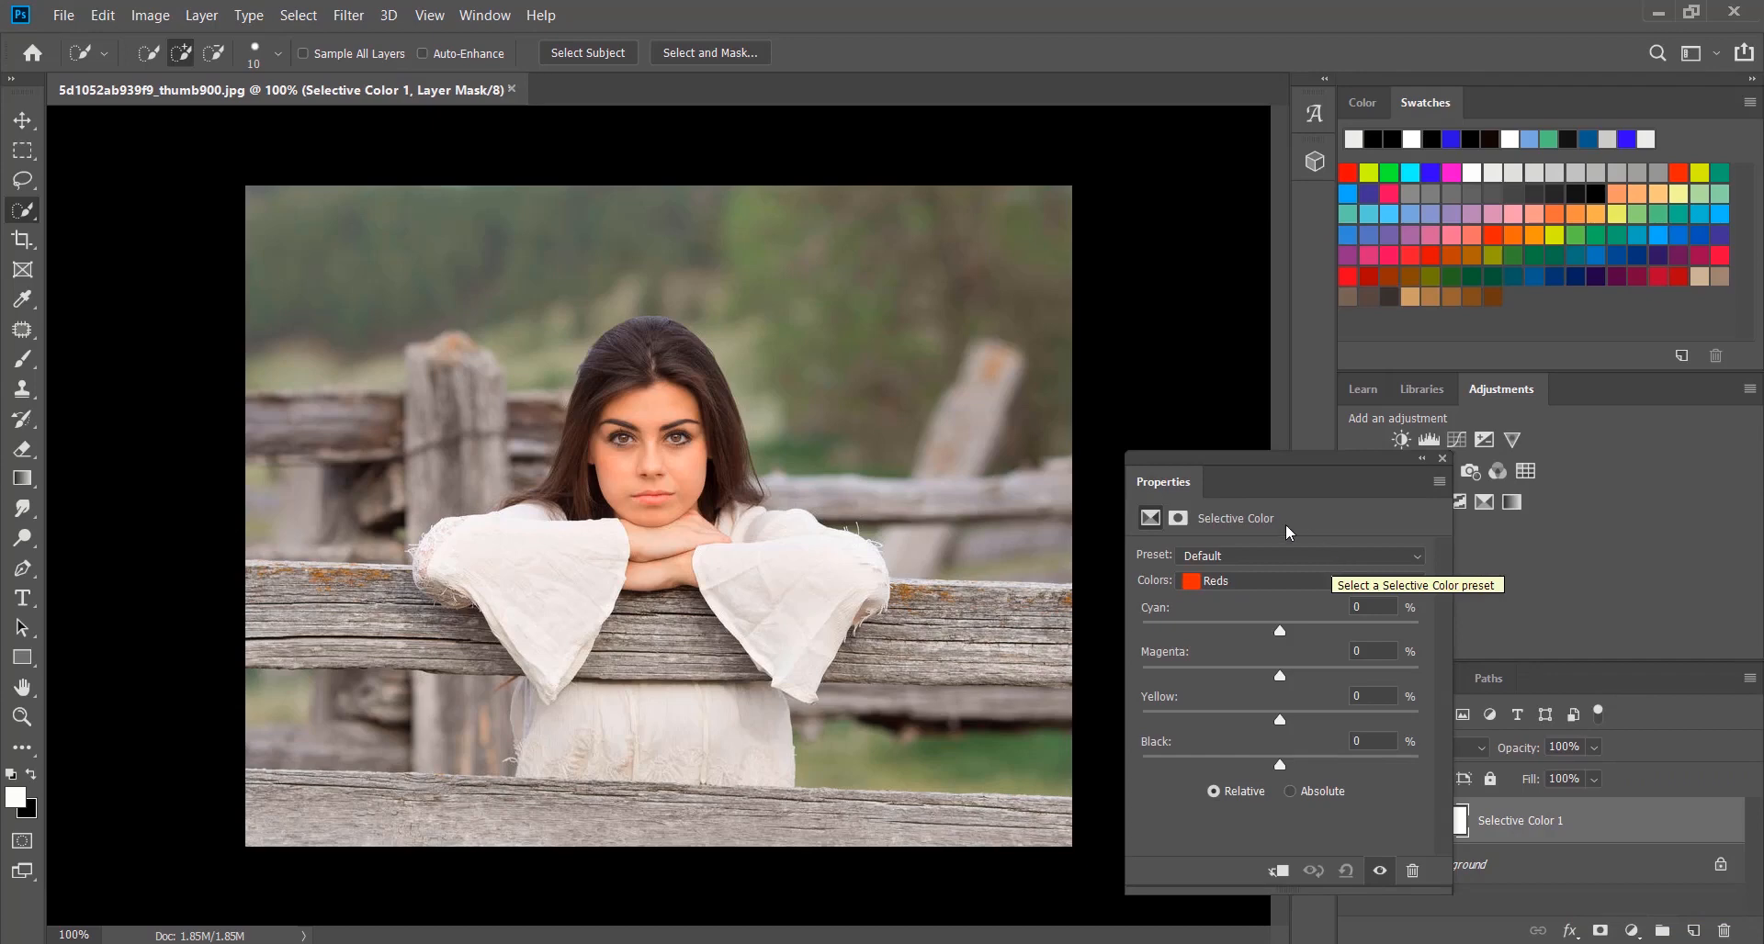
click(1259, 584)
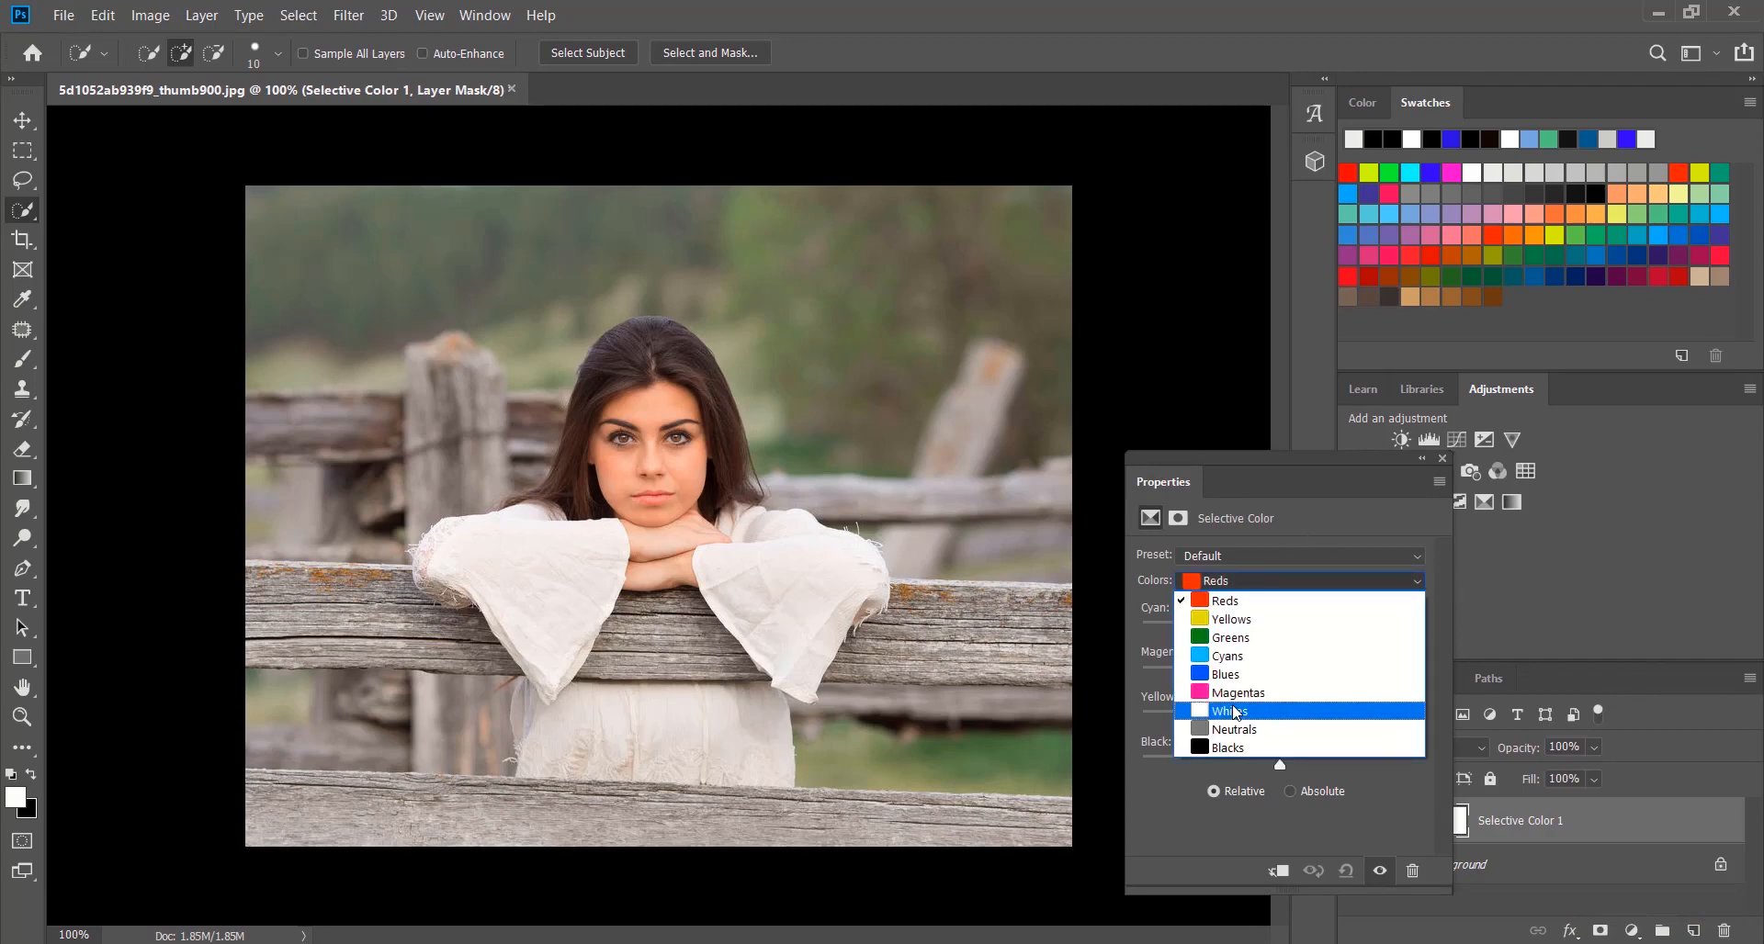
click(1260, 583)
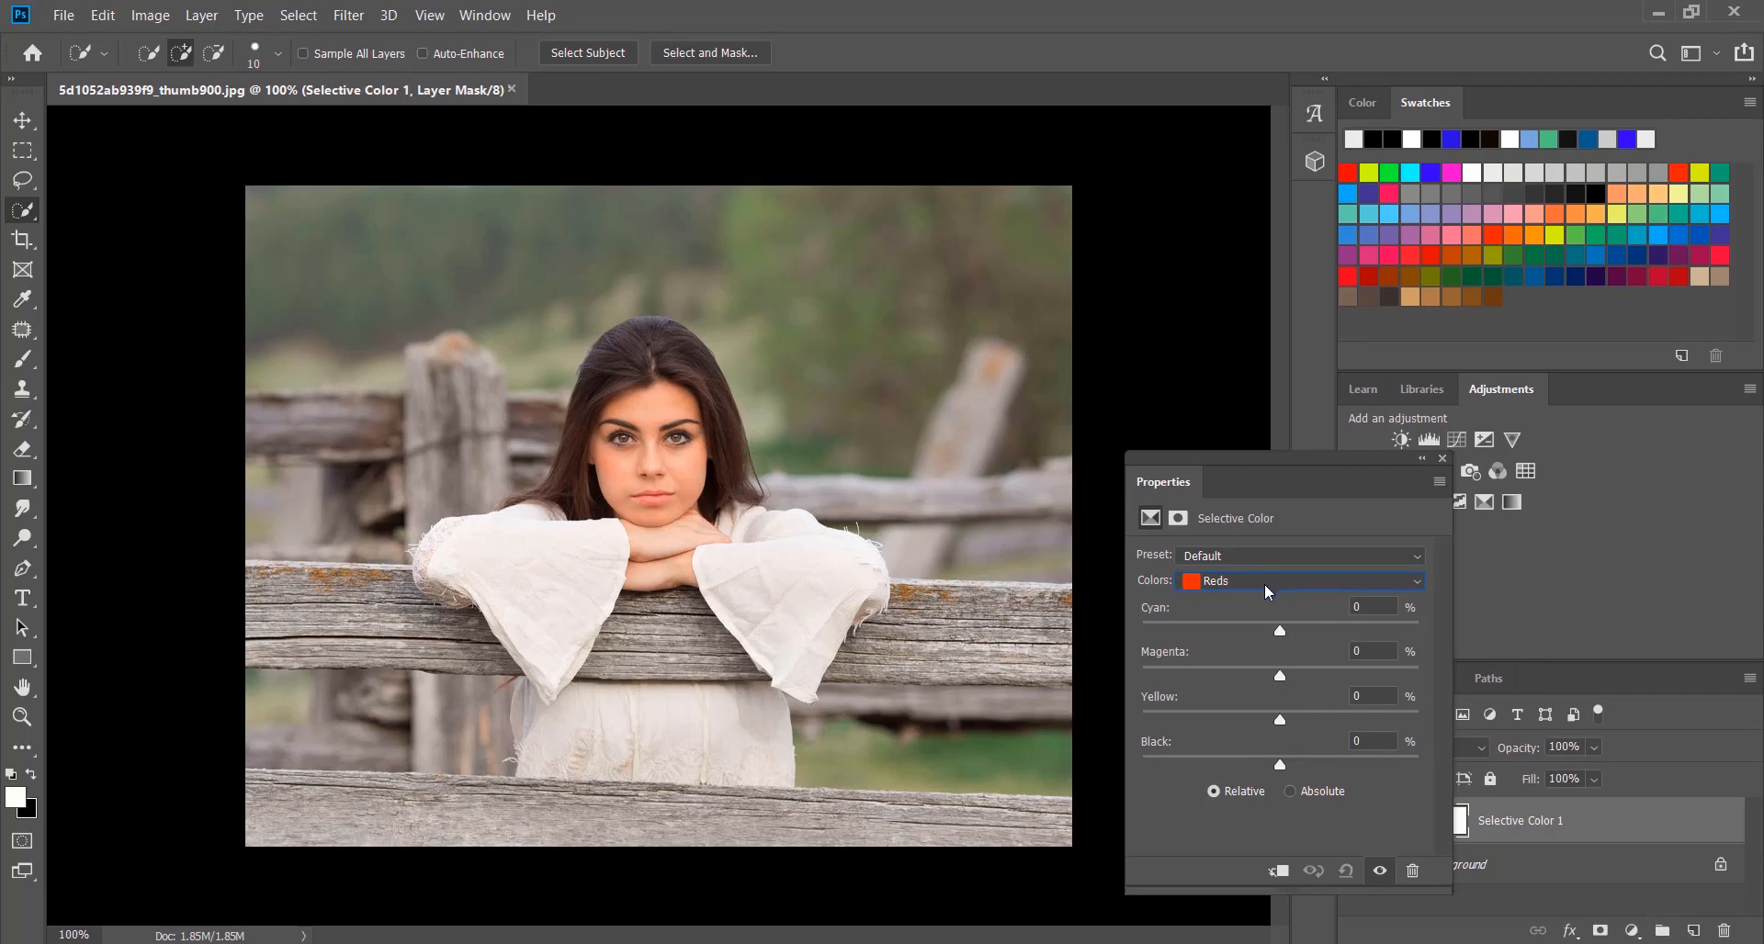
drag(1279, 631, 1196, 632)
drag(1334, 631, 1298, 761)
Adjust the Yellows in the Selective Color layer: set Cyan to -100% and raise Magenta and Black
click(1257, 586)
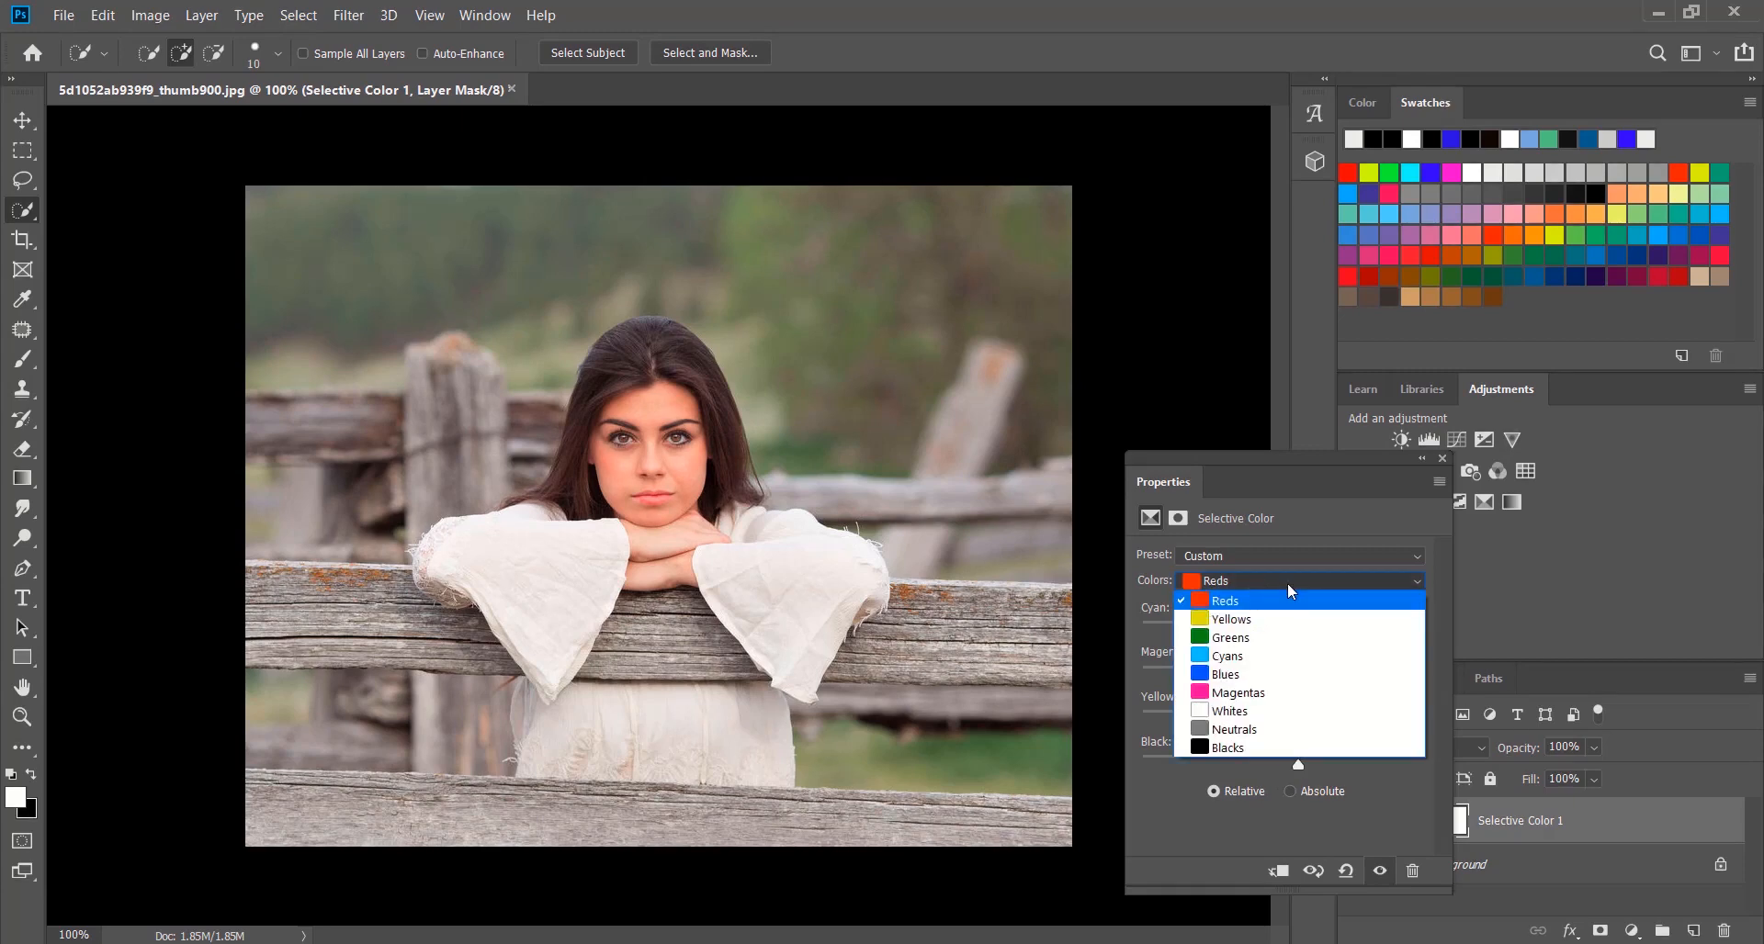
click(1287, 613)
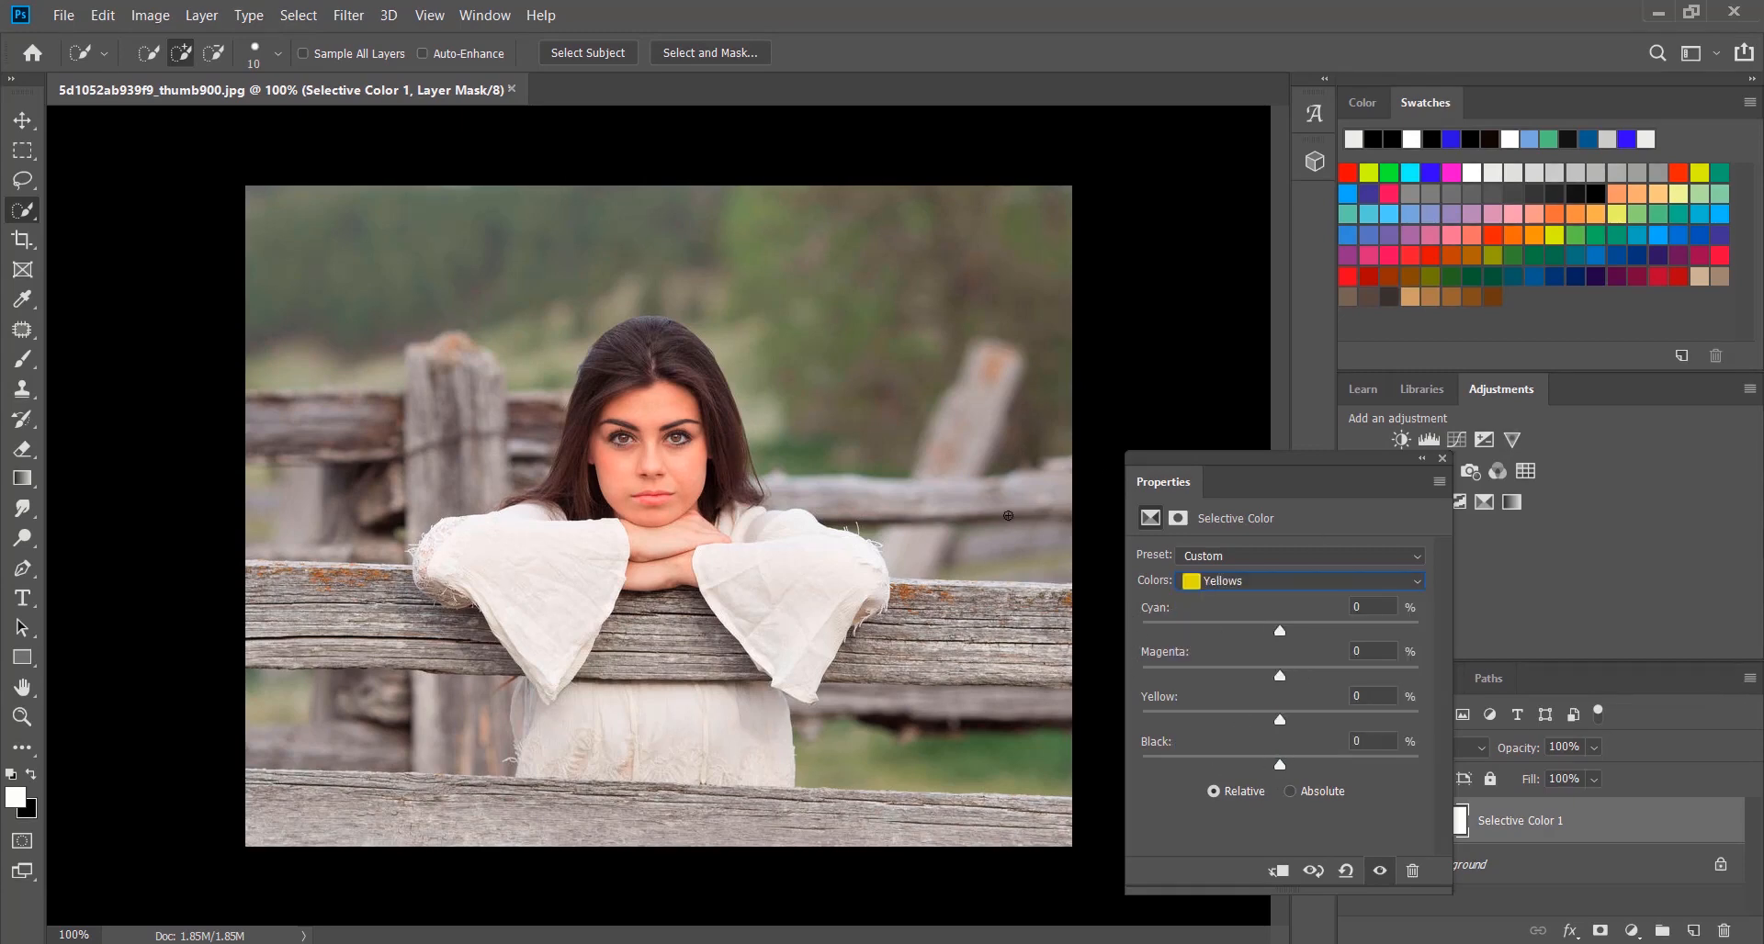
drag(1346, 634, 1121, 634)
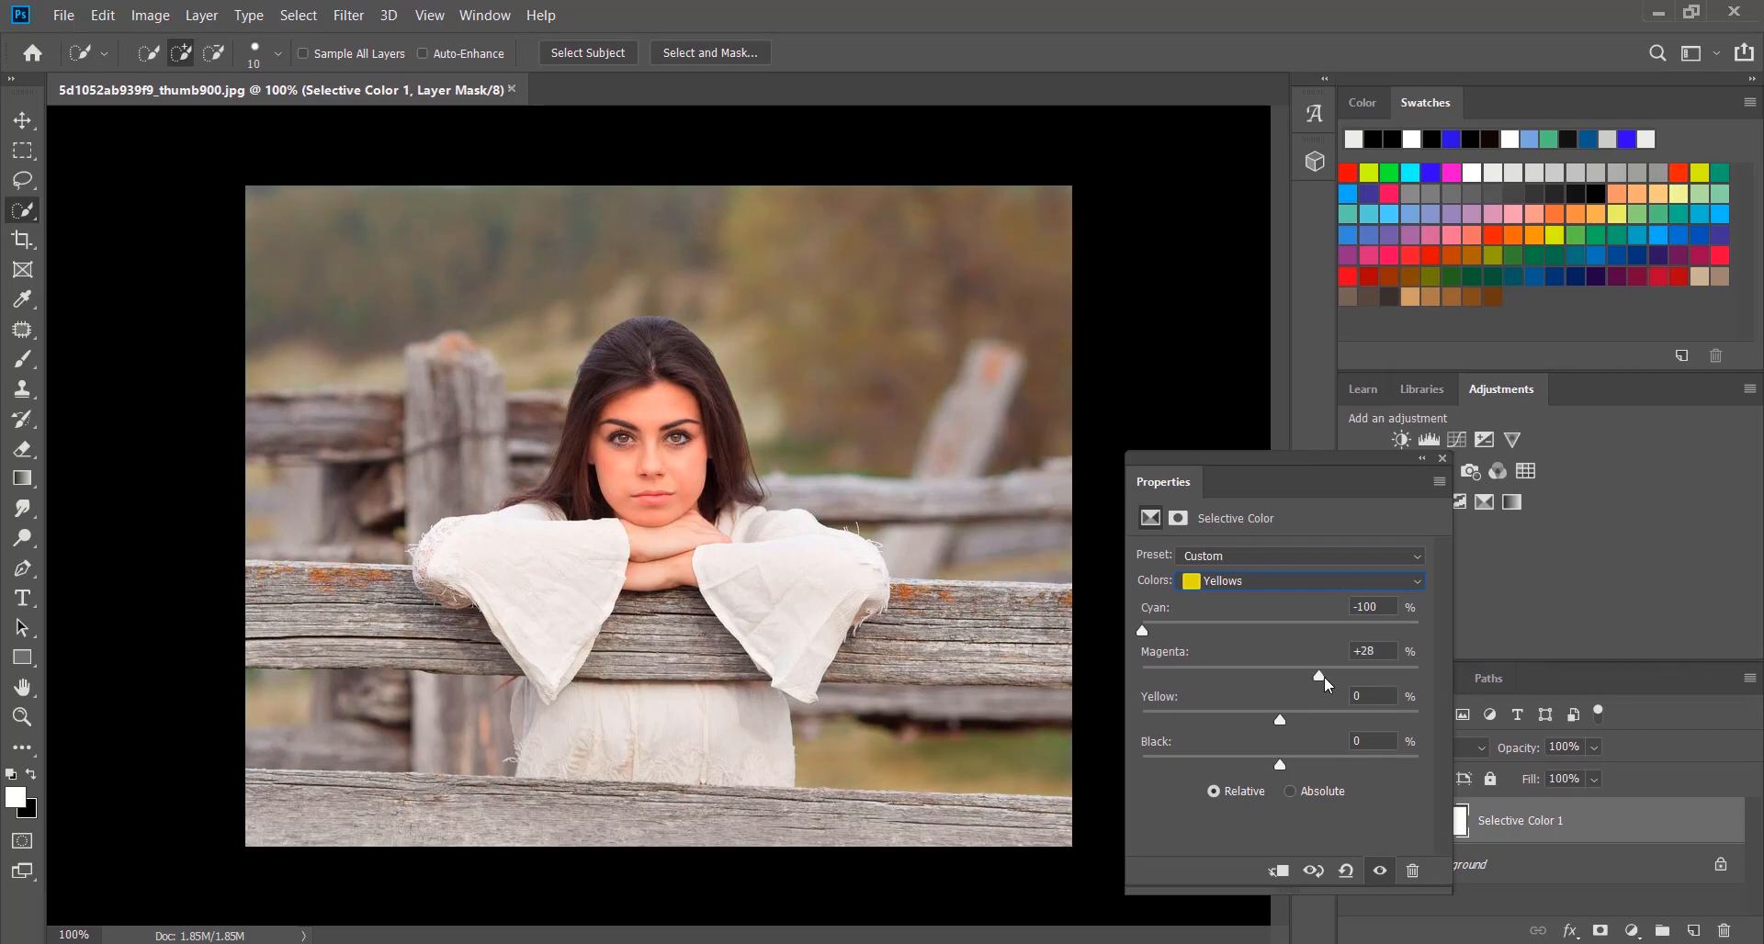
drag(1355, 686, 1296, 761)
Set the Greens in the Selective Color layer to Cyan -14%, Magenta +95%, Yellow +27% and Black +60%
click(1240, 582)
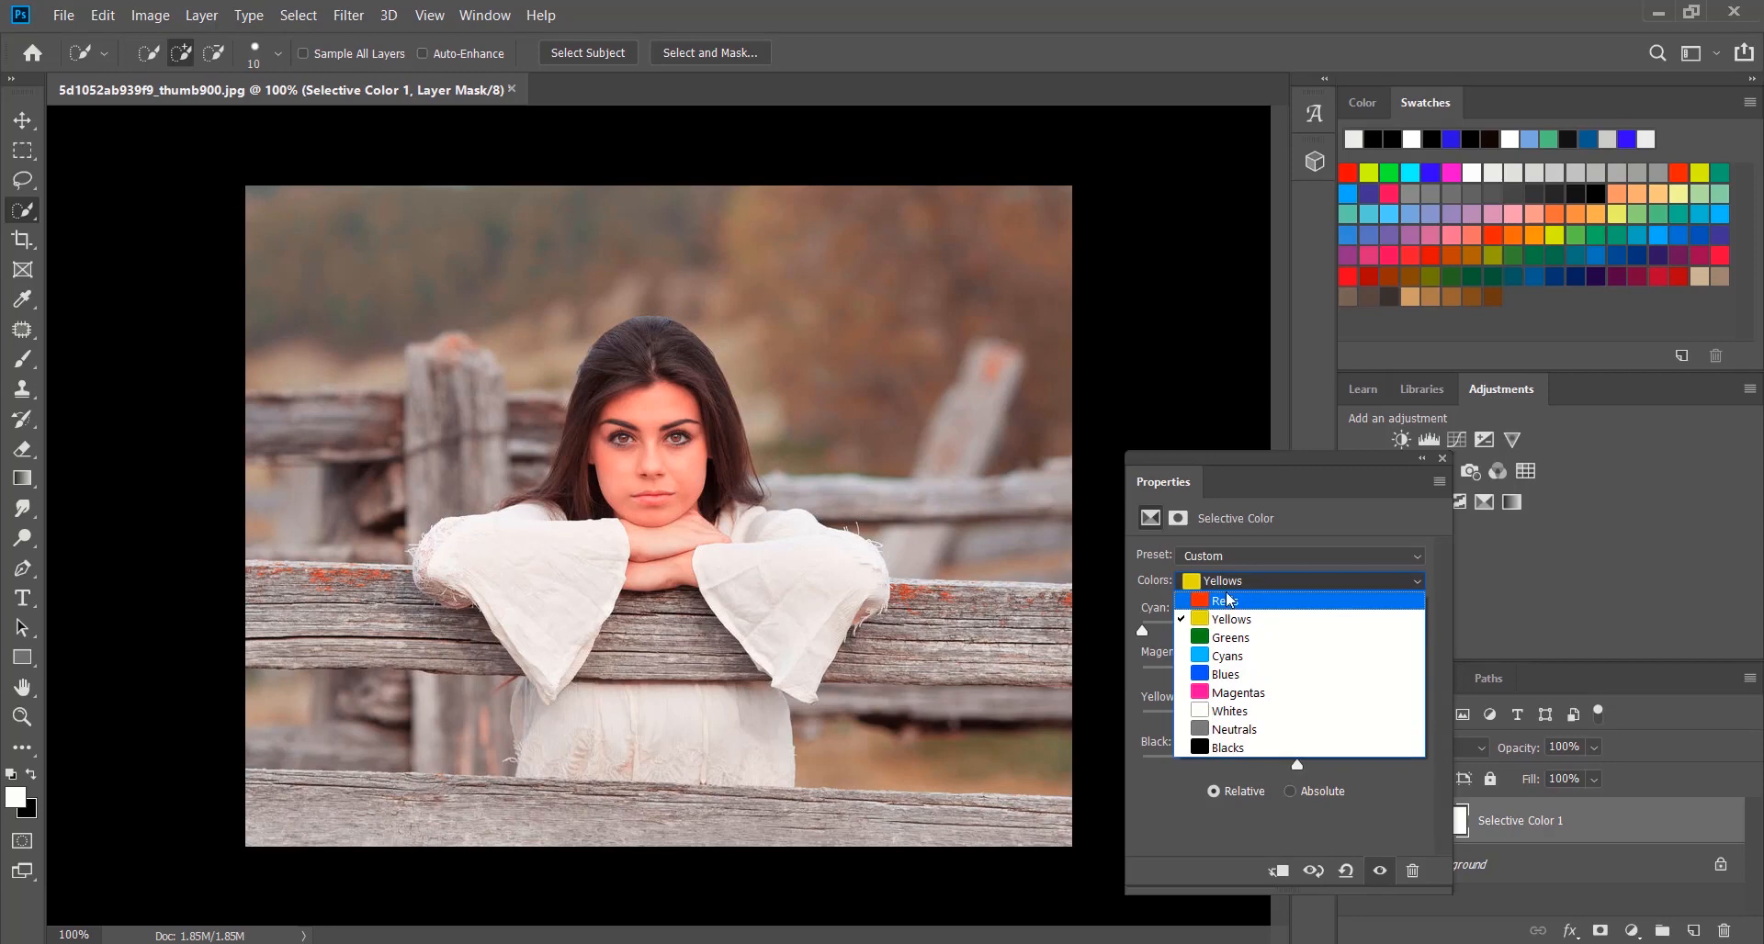
click(1244, 641)
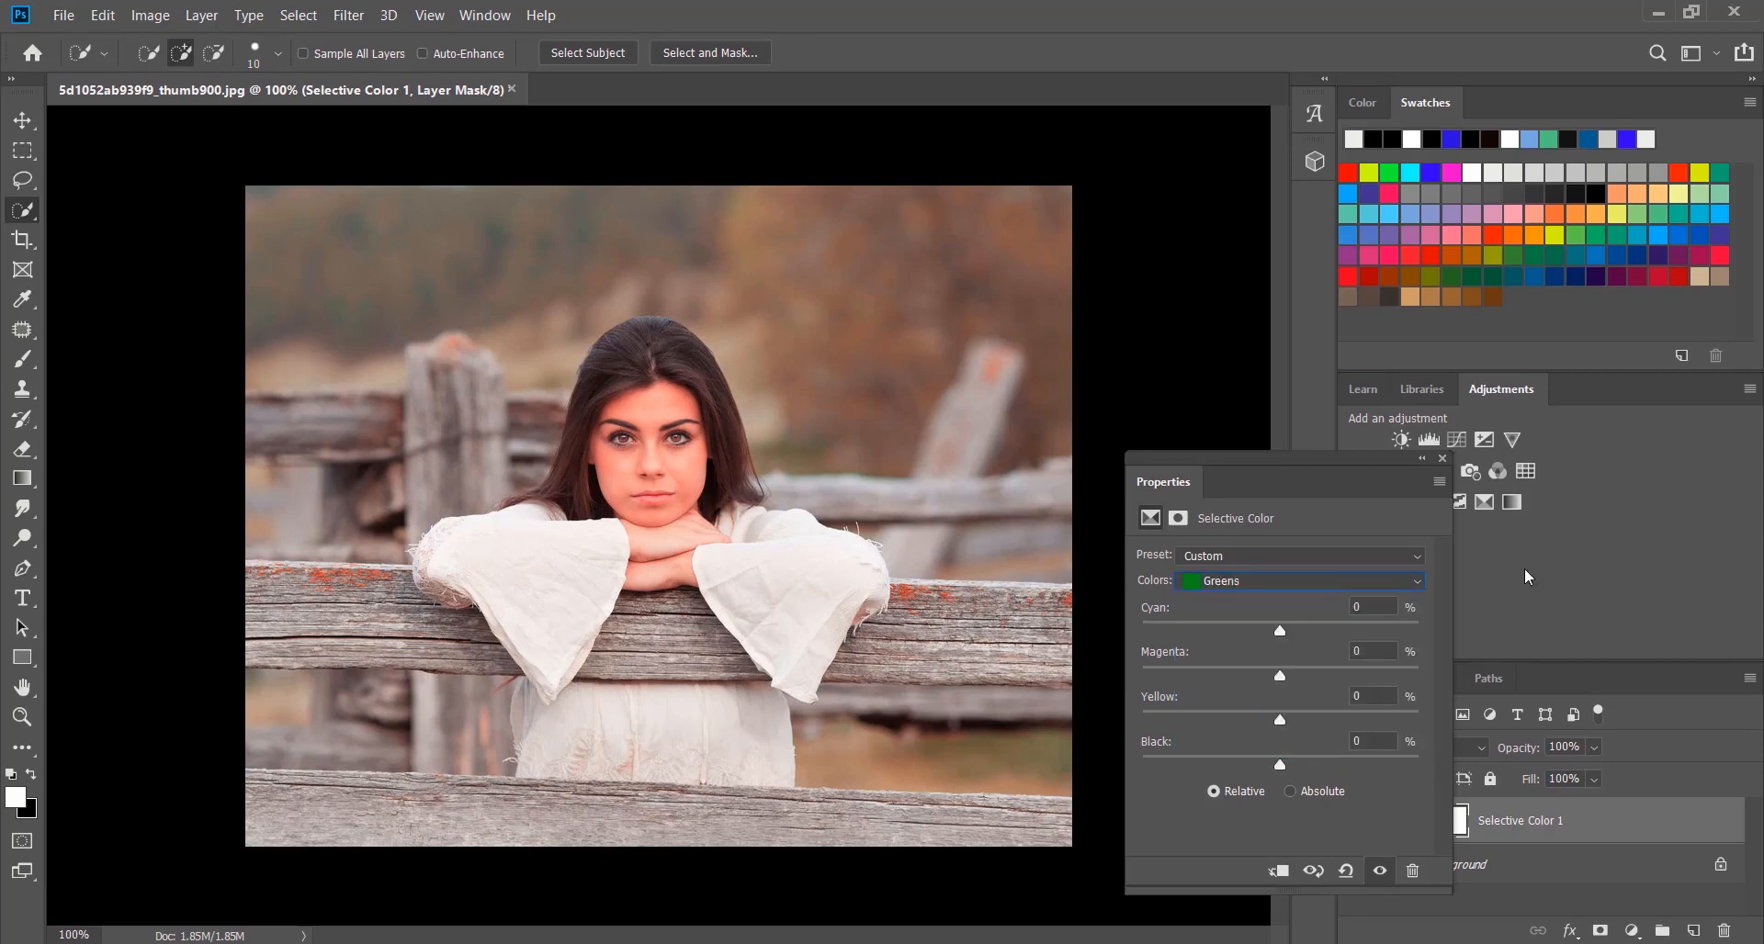
mouse_move(1266, 632)
mouse_down()
mouse_move(1215, 630)
mouse_move(1260, 641)
mouse_up()
drag(1150, 677, 1394, 676)
click(1411, 676)
drag(1267, 716, 1366, 764)
drag(1220, 763, 1393, 759)
Rebalance the Cyans in the Selective Color layer, raising Black strongly
click(1266, 590)
click(1249, 663)
drag(1249, 631, 1320, 765)
Set the Magentas in the Selective Color layer to Cyan +23%, Magenta +100%, Yellow +85% and maximum Black
click(1246, 578)
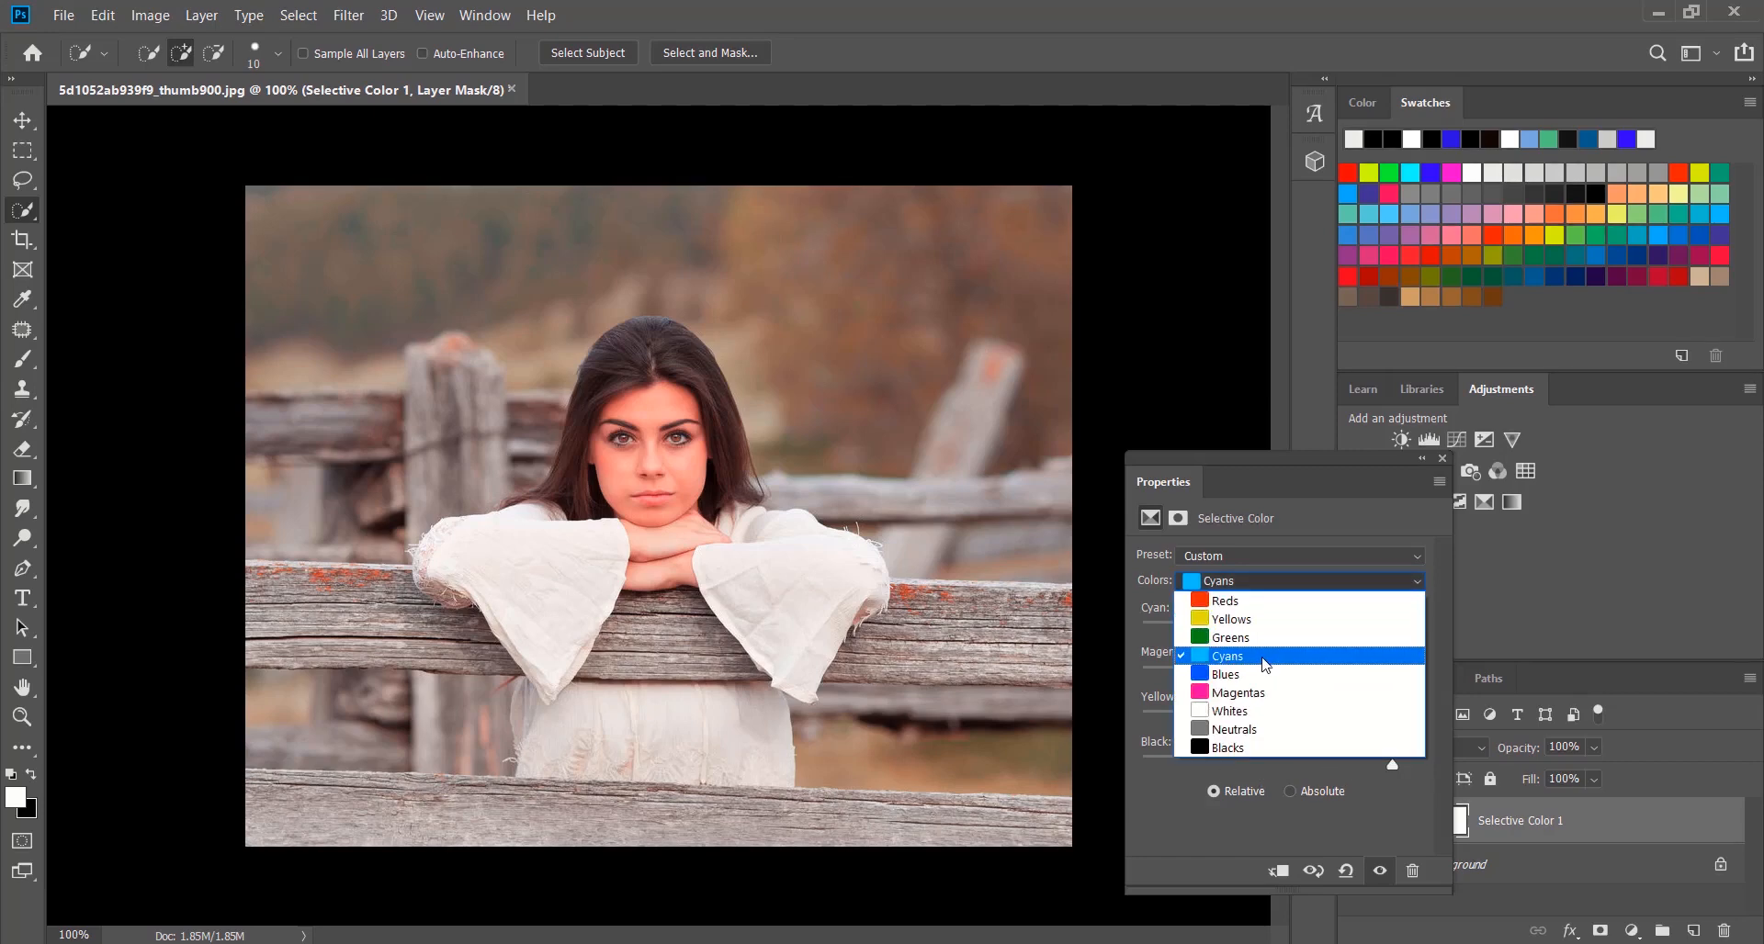
click(1257, 677)
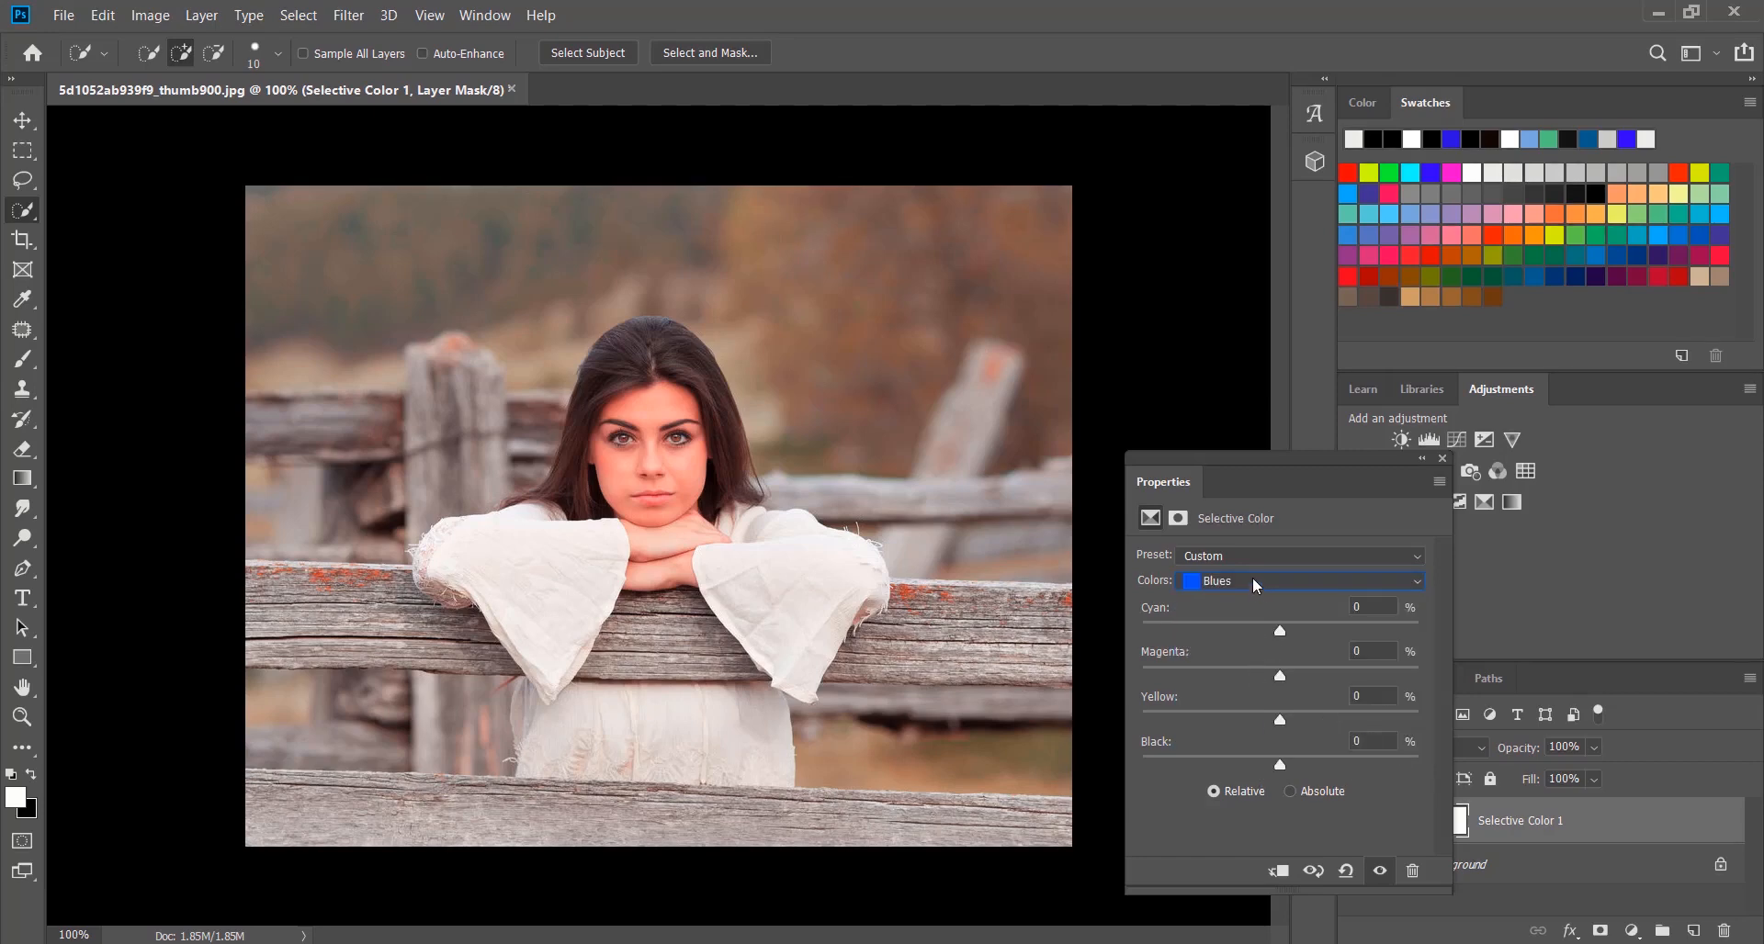
click(1253, 577)
click(1255, 693)
drag(1280, 632, 1217, 675)
drag(1329, 677, 1429, 690)
drag(1289, 722, 1397, 717)
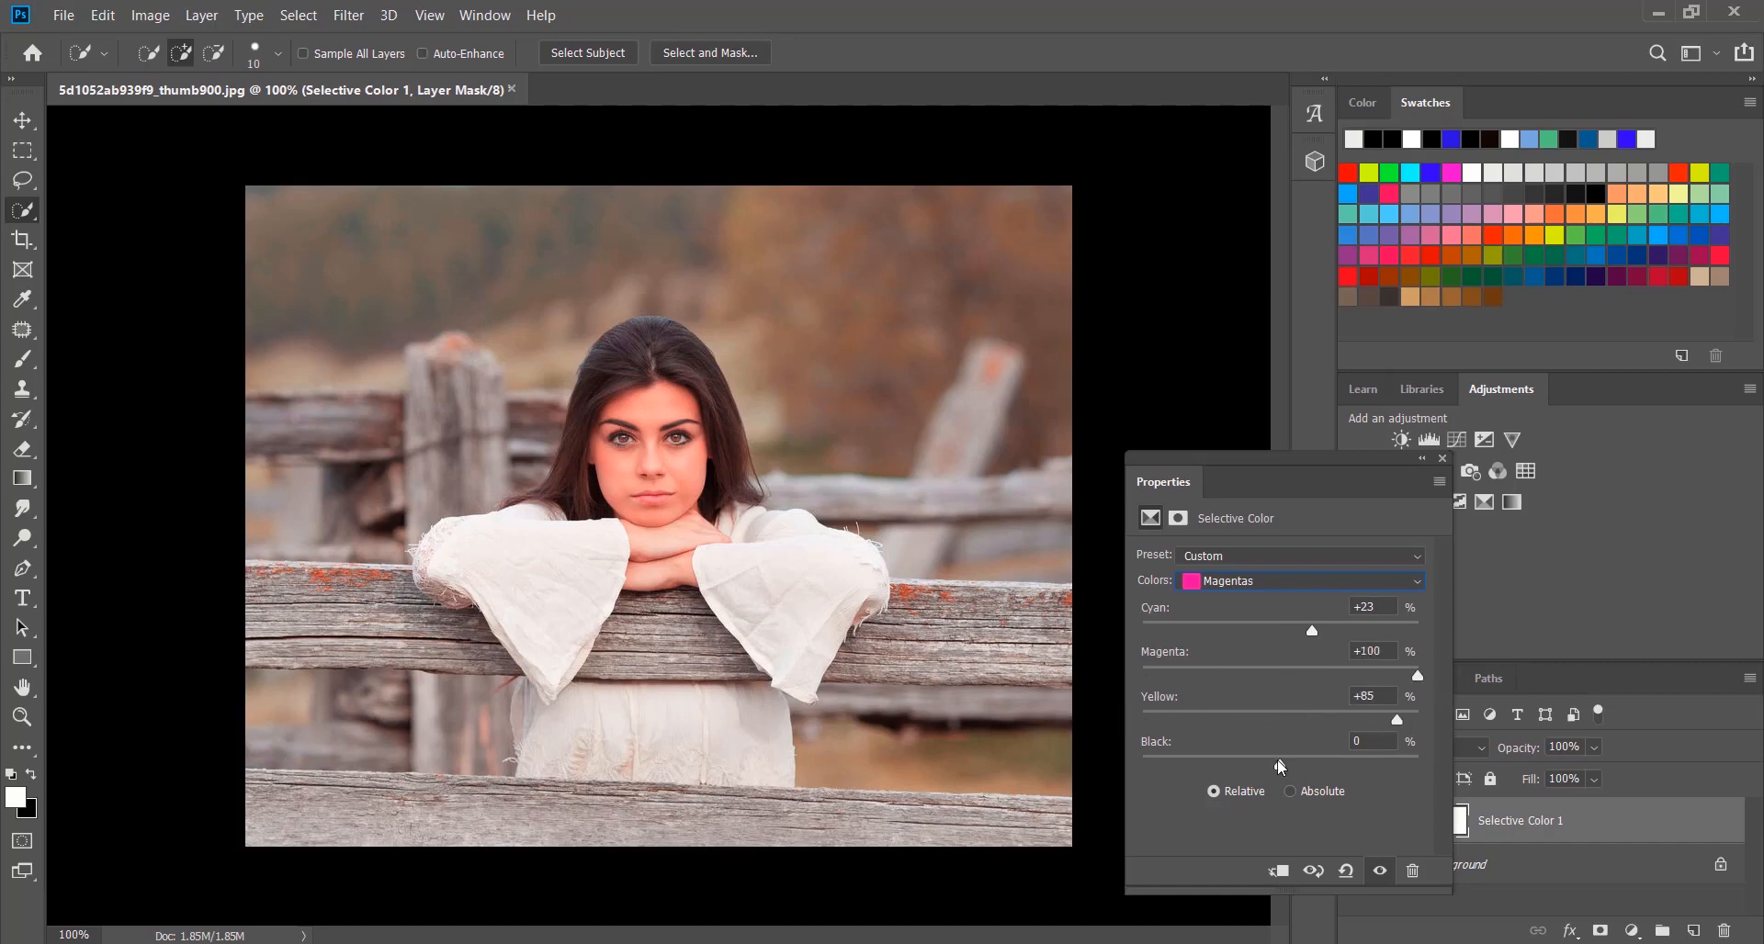
drag(1281, 767, 1572, 781)
Set the Whites in the Selective Color layer to Cyan -2%, Magenta +2%, Yellow -19% and Black +41%
click(1243, 587)
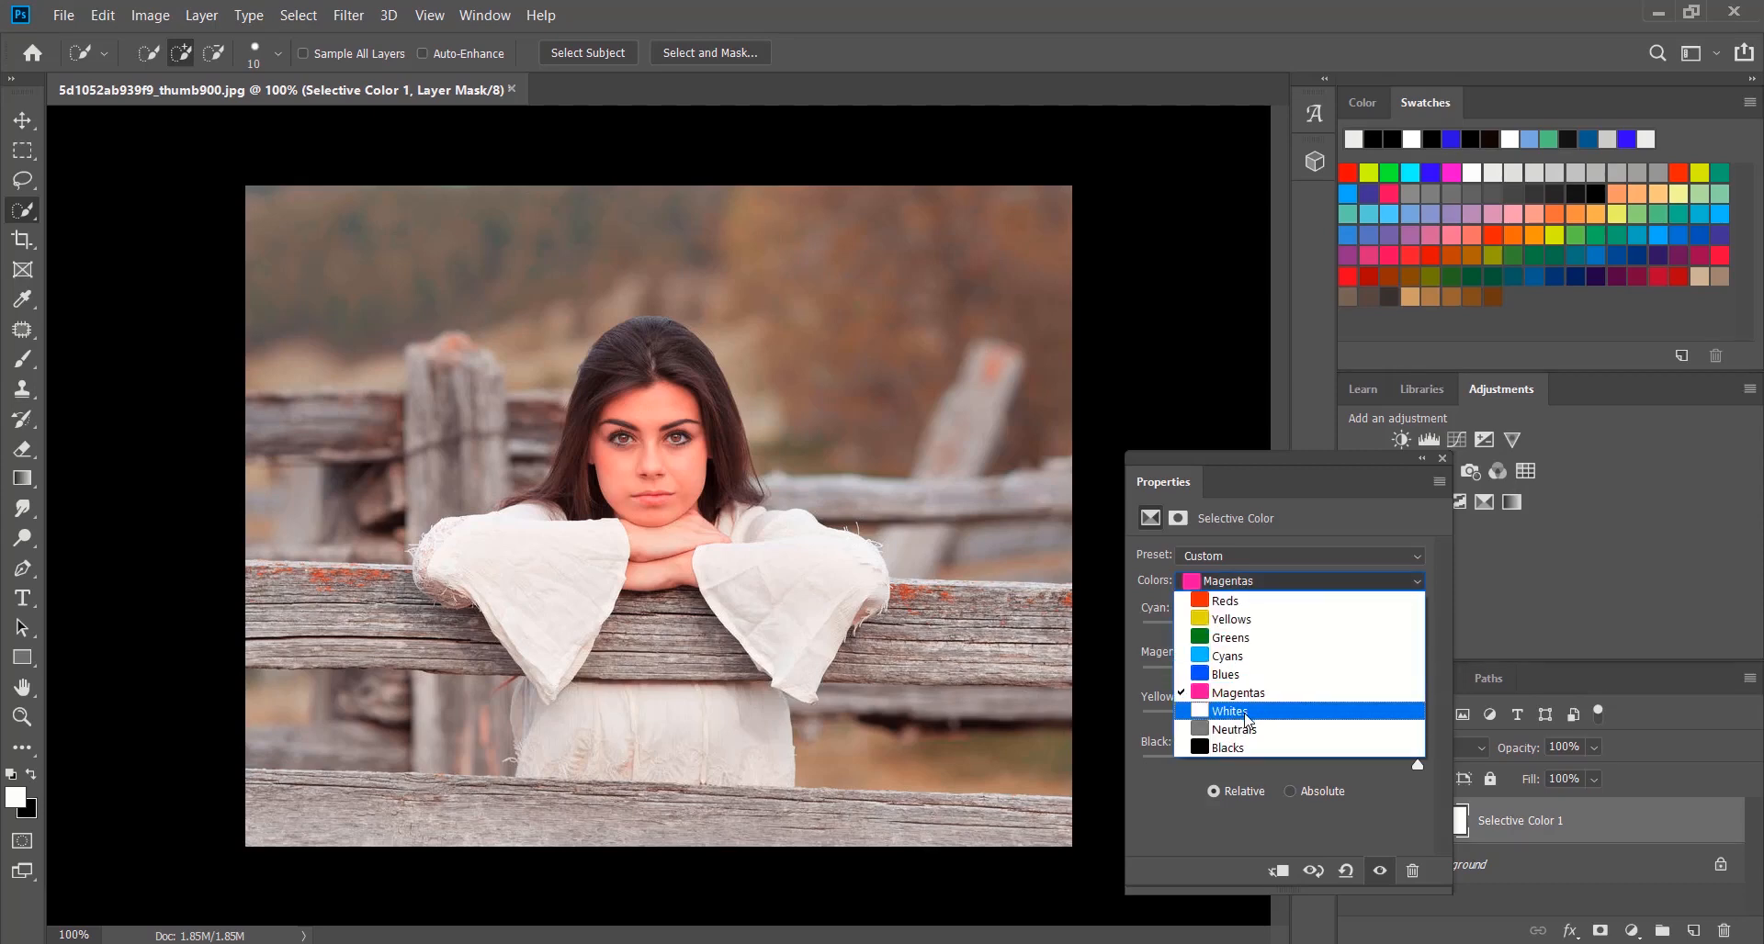
click(1246, 719)
drag(1281, 632, 1334, 766)
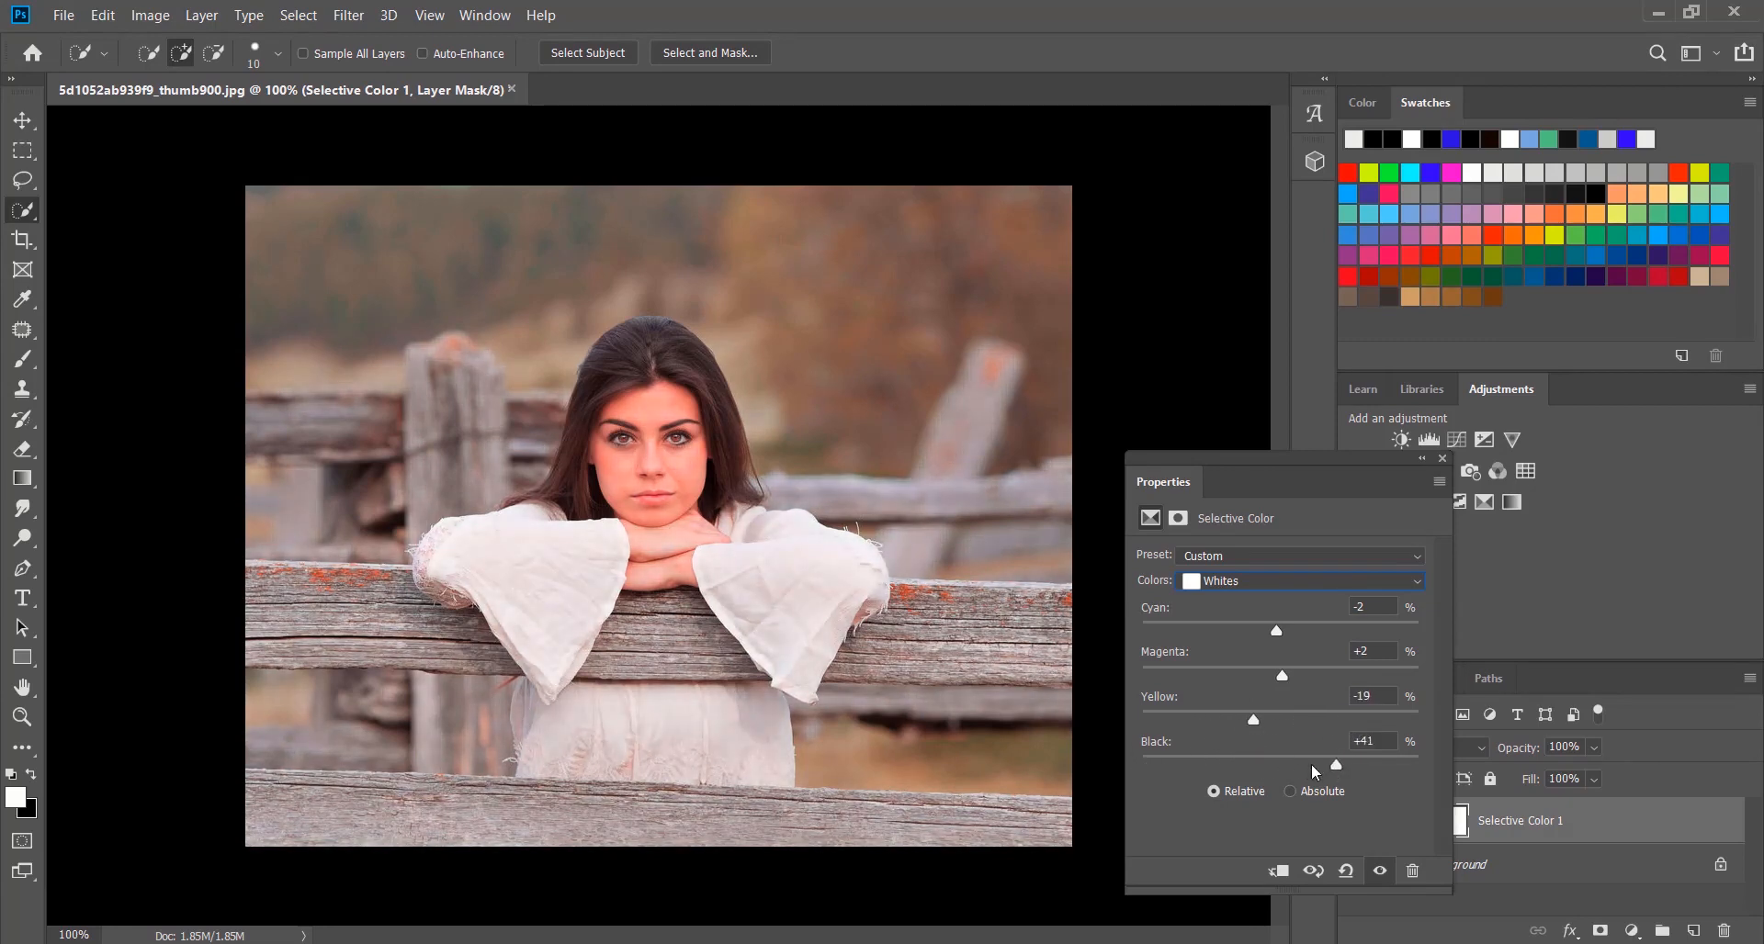
Set the Neutrals in the Selective Color layer to Cyan +22%, Magenta +2%, Yellow +3% and Black +8%, and close its properties
click(1239, 581)
click(1280, 718)
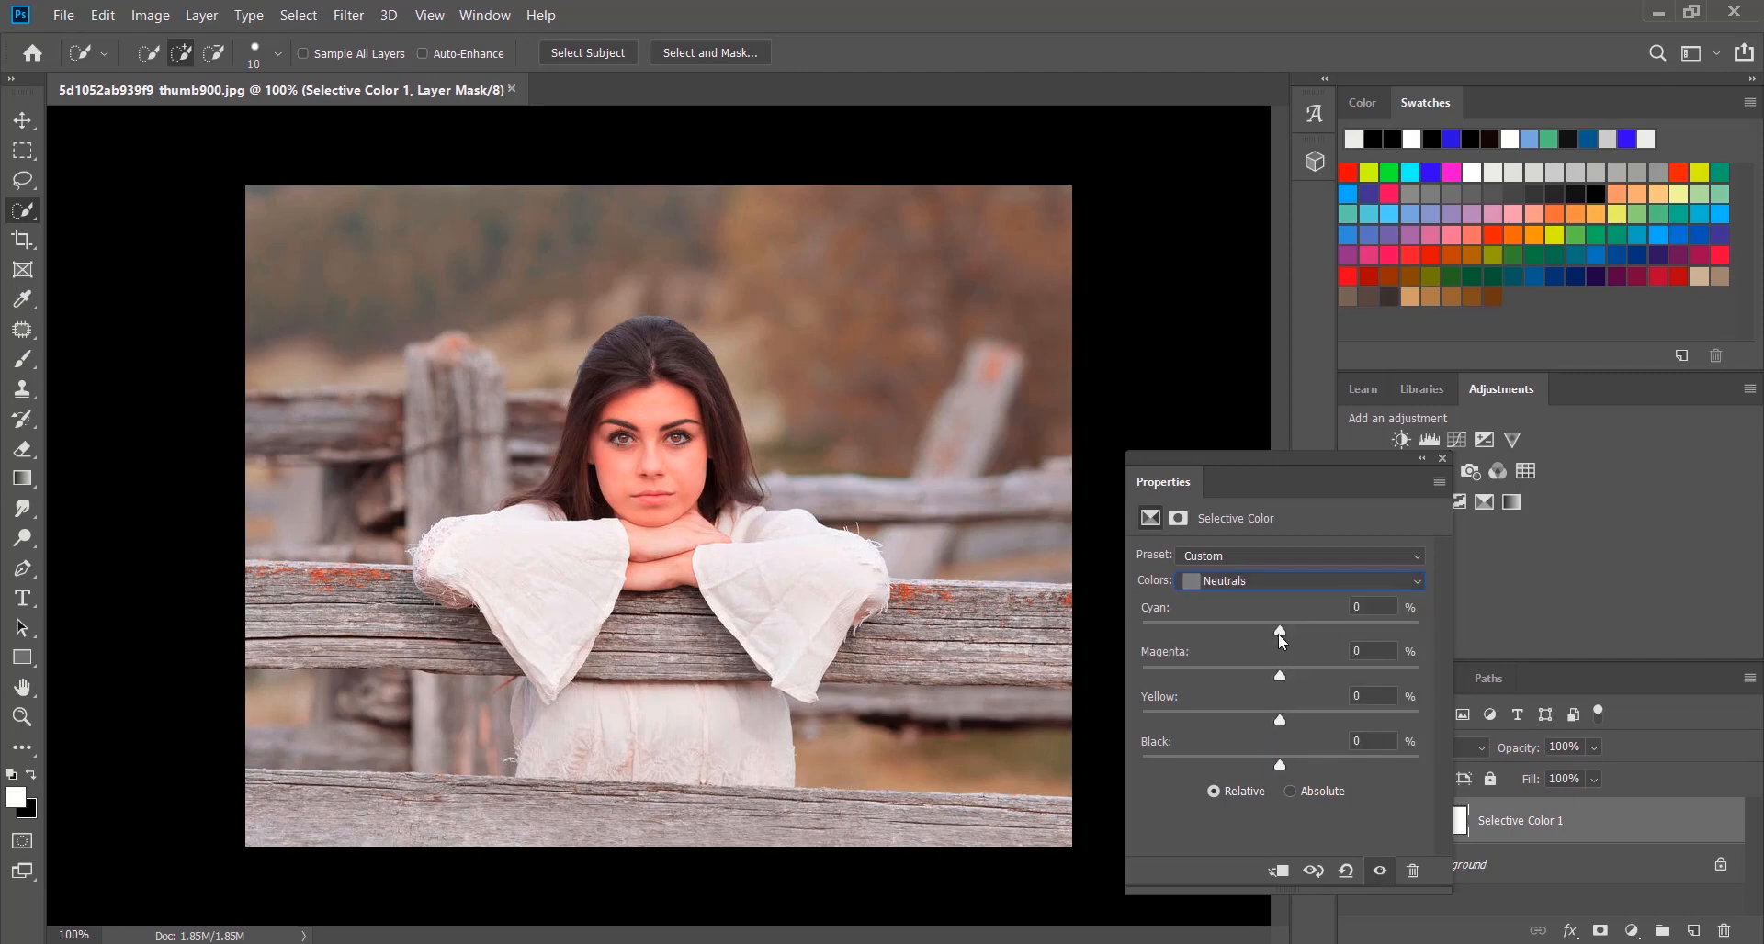
mouse_move(1281, 634)
mouse_down()
mouse_move(1227, 631)
mouse_move(1313, 642)
mouse_up()
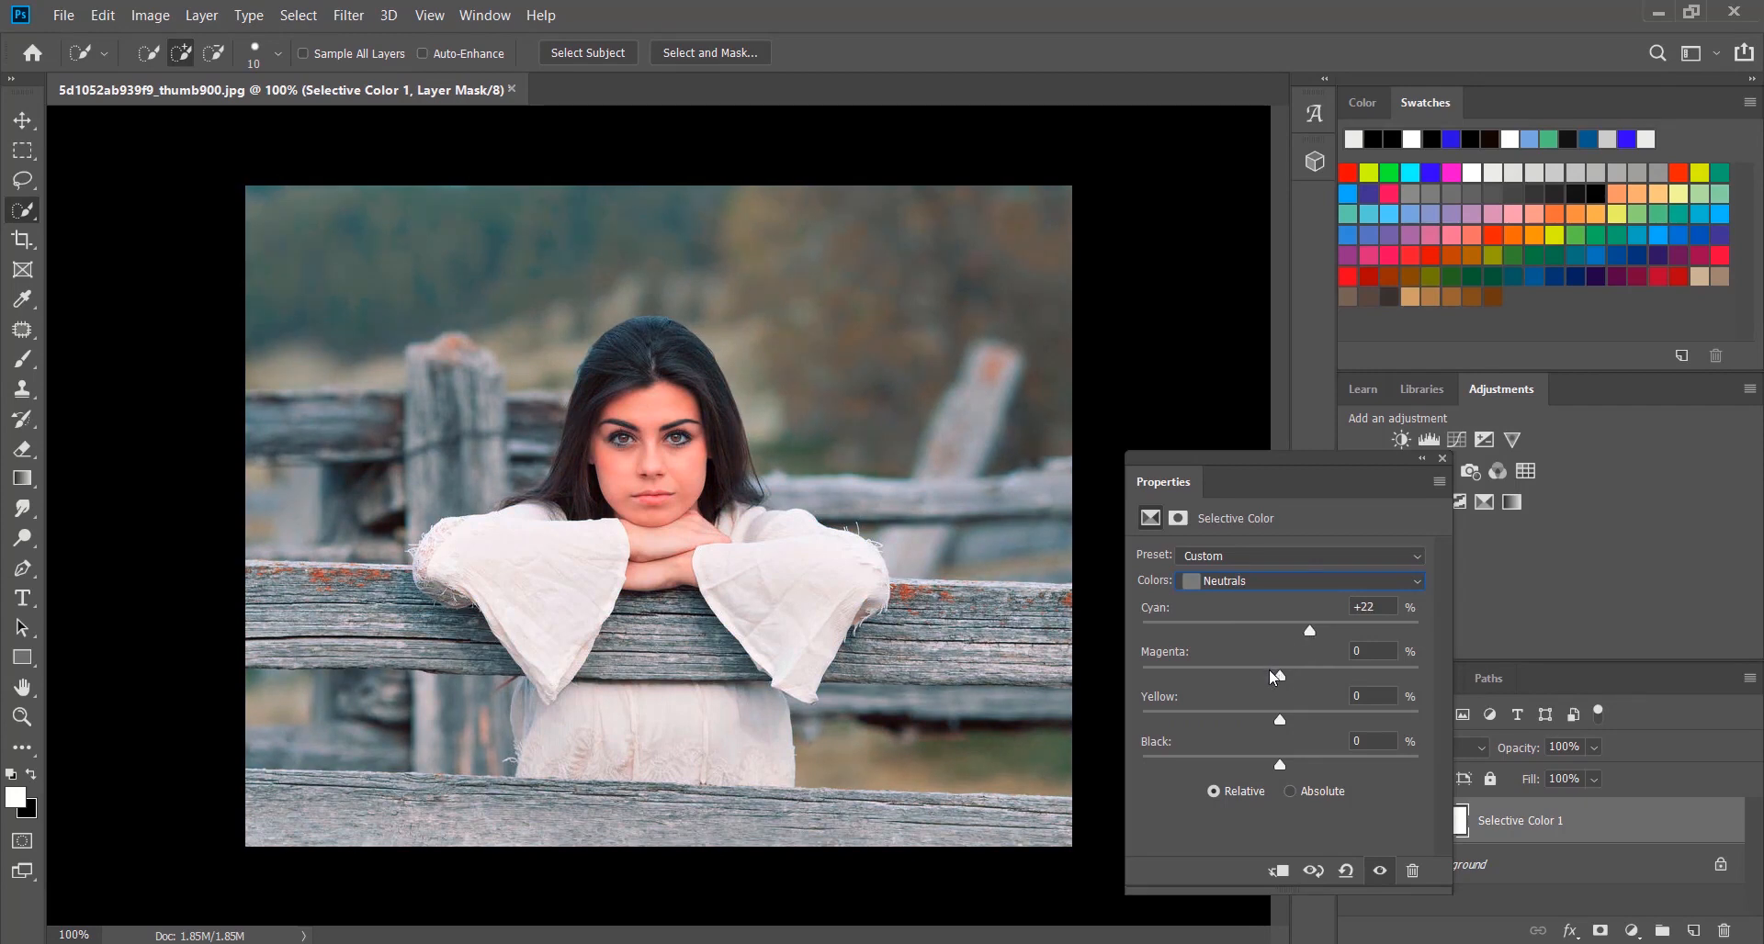
drag(1269, 669, 1295, 772)
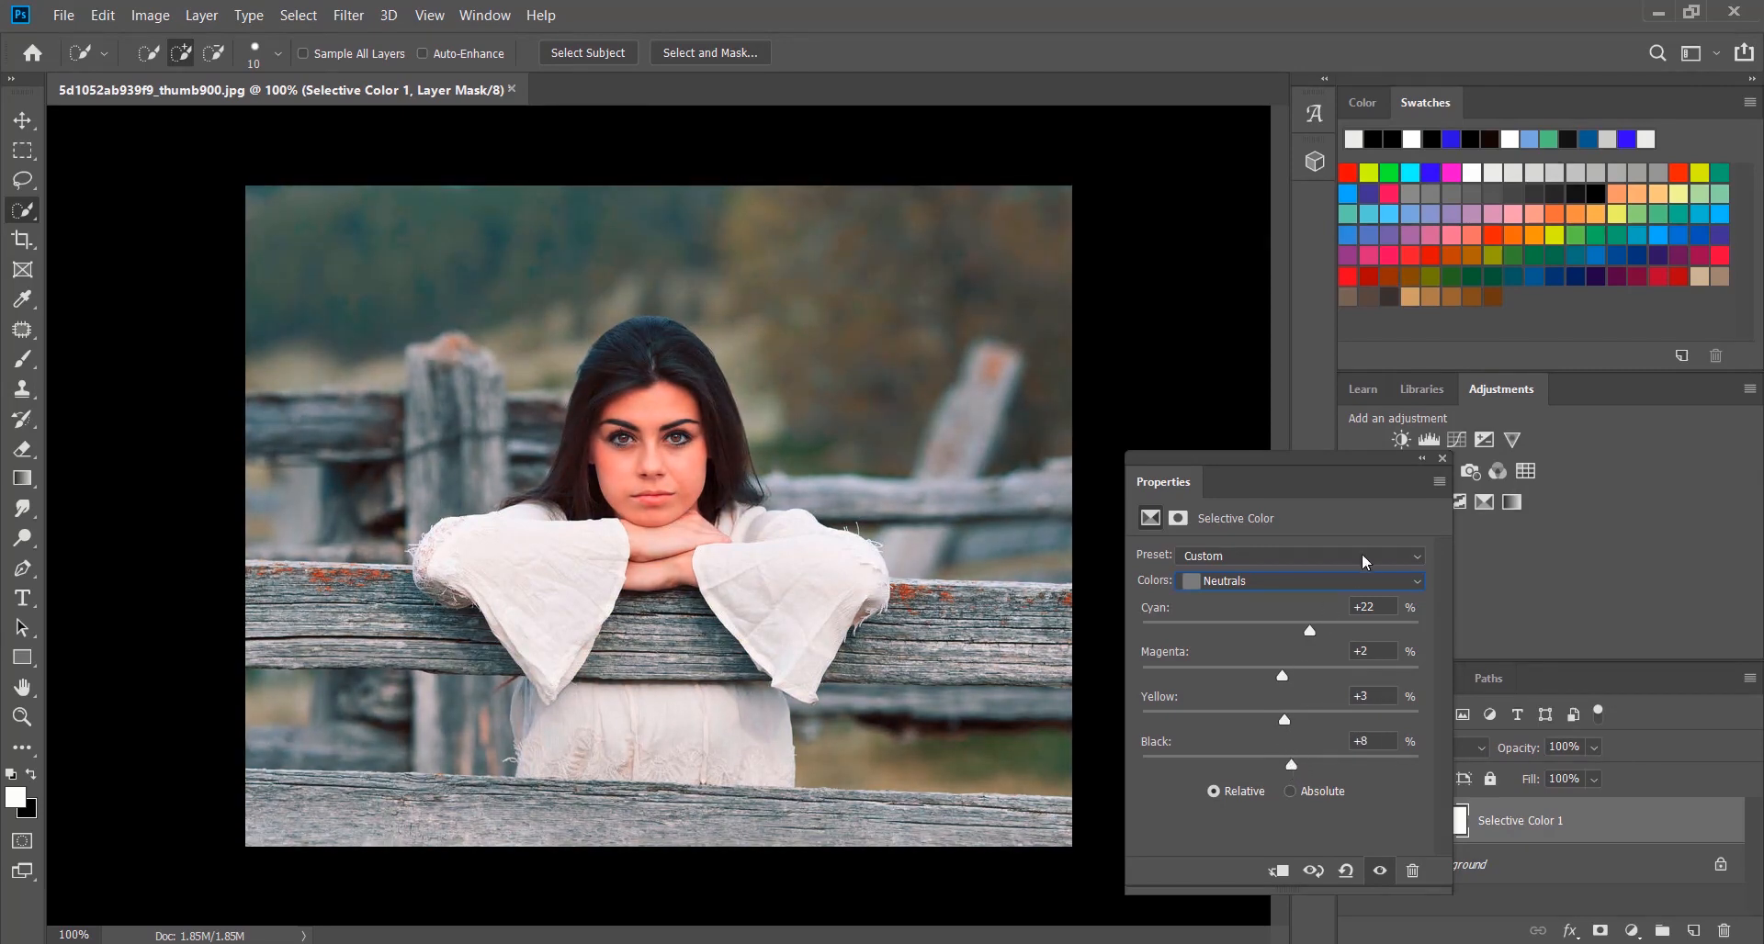
click(1442, 457)
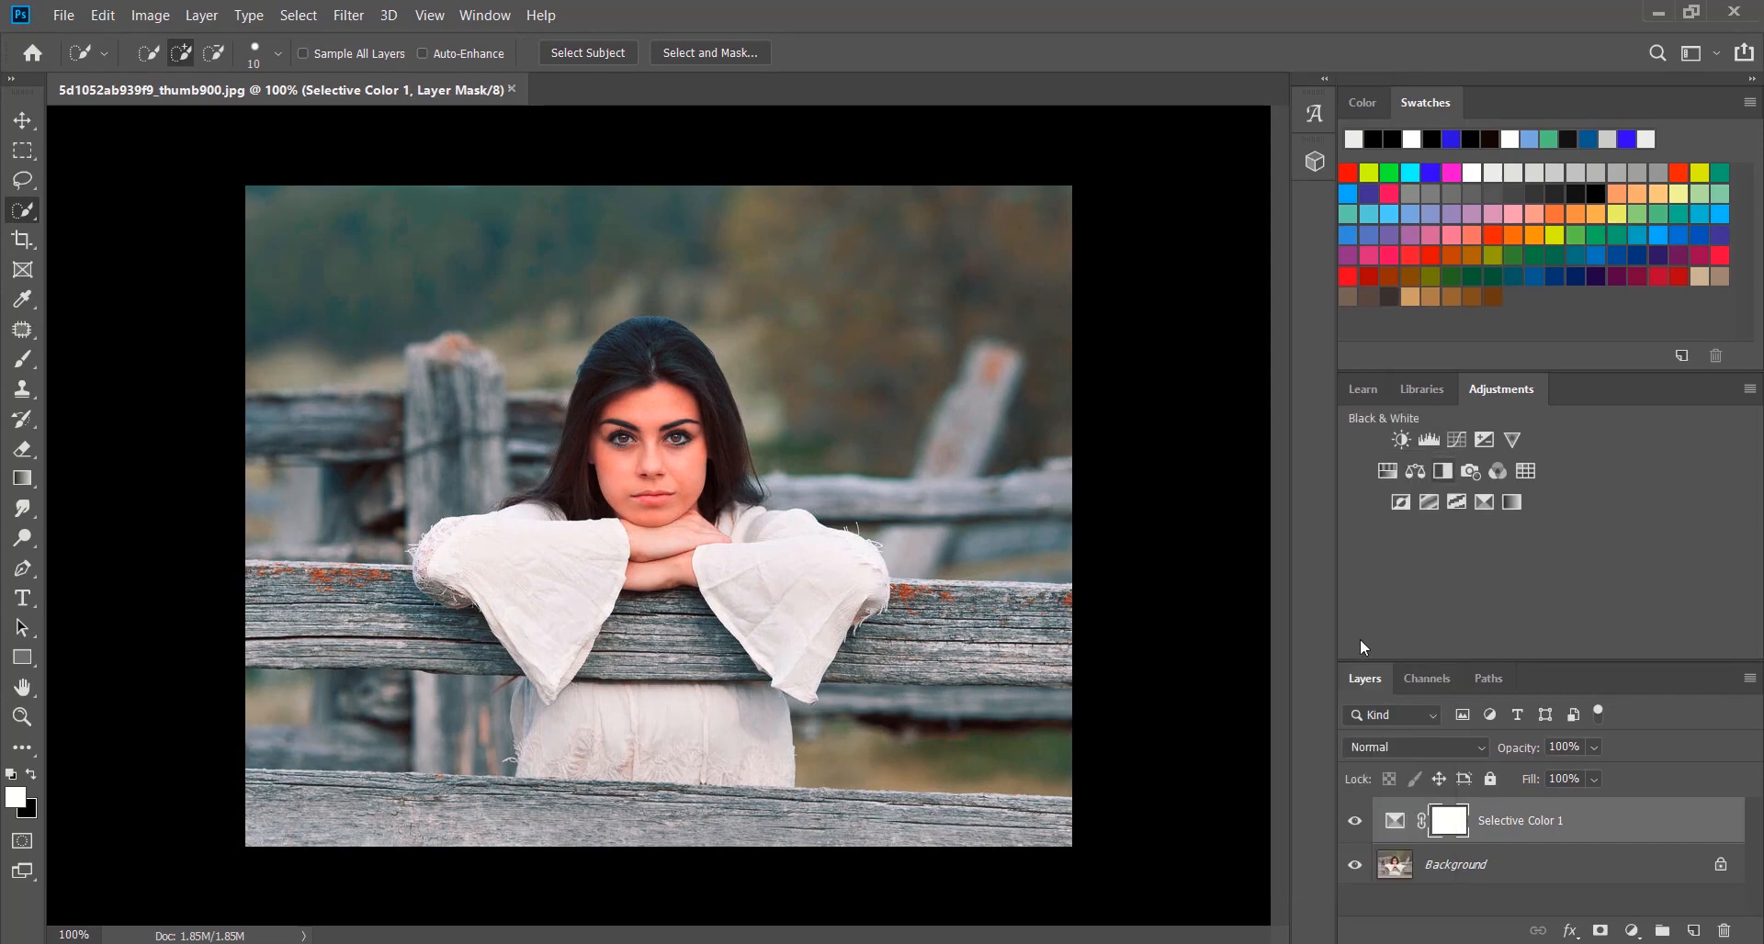
View the original photo from the desktop in Photos for comparison, close it and return to Photoshop
click(1651, 11)
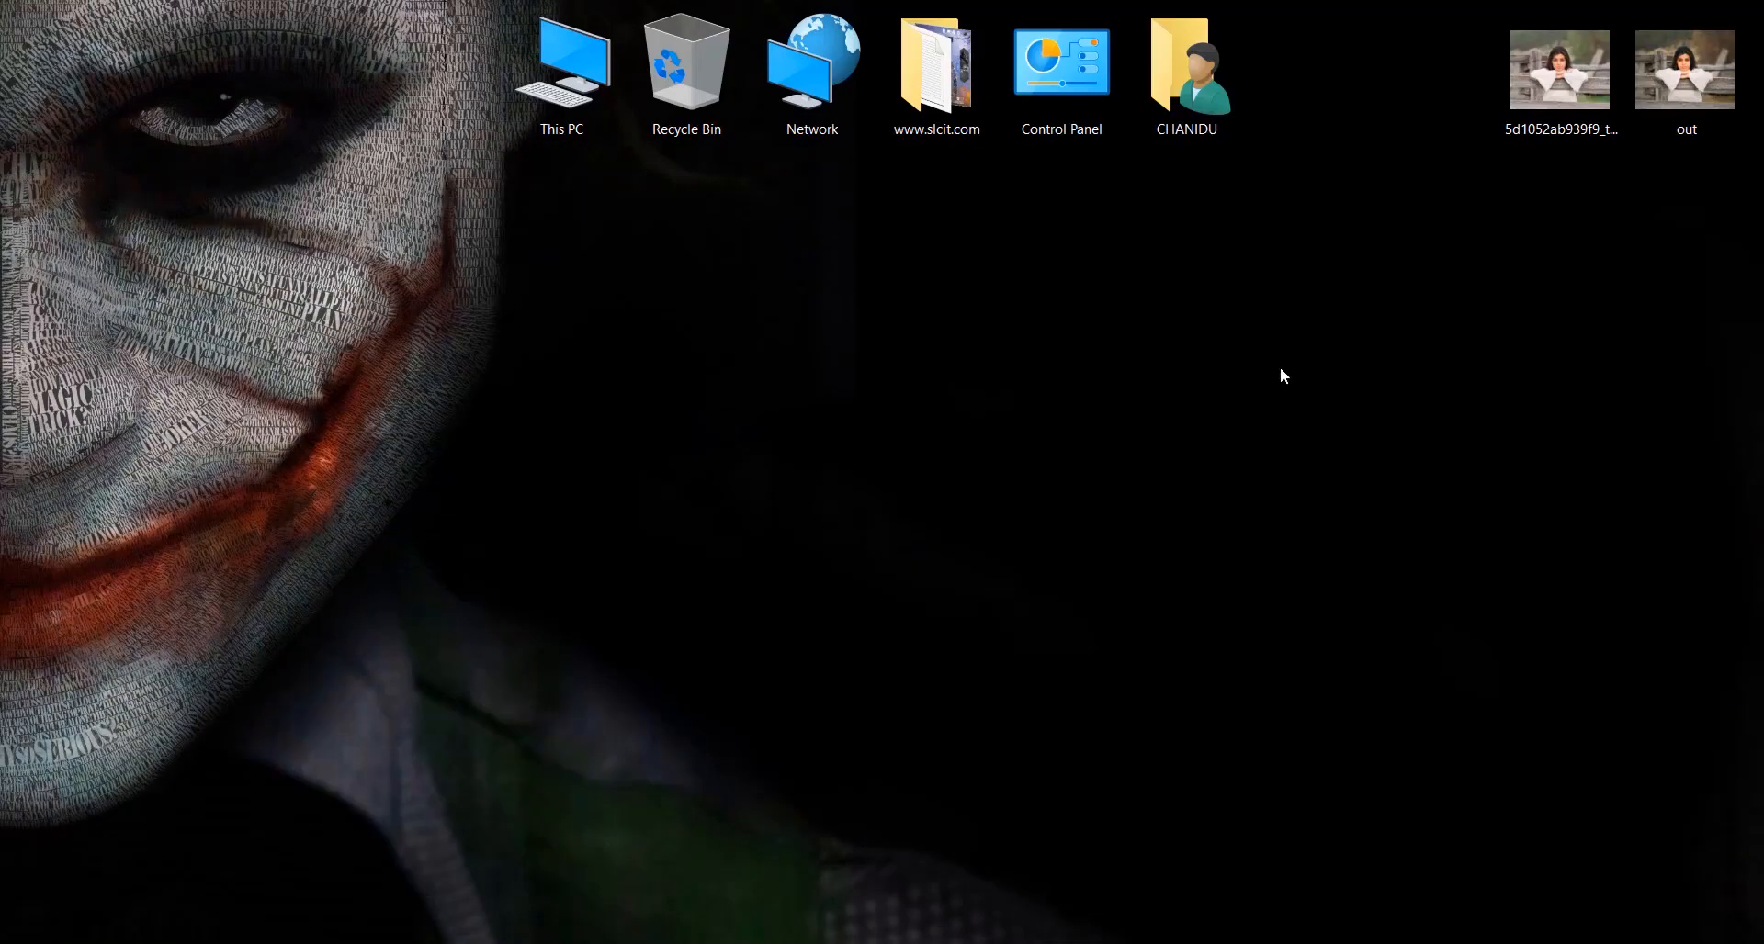
double_click(1579, 97)
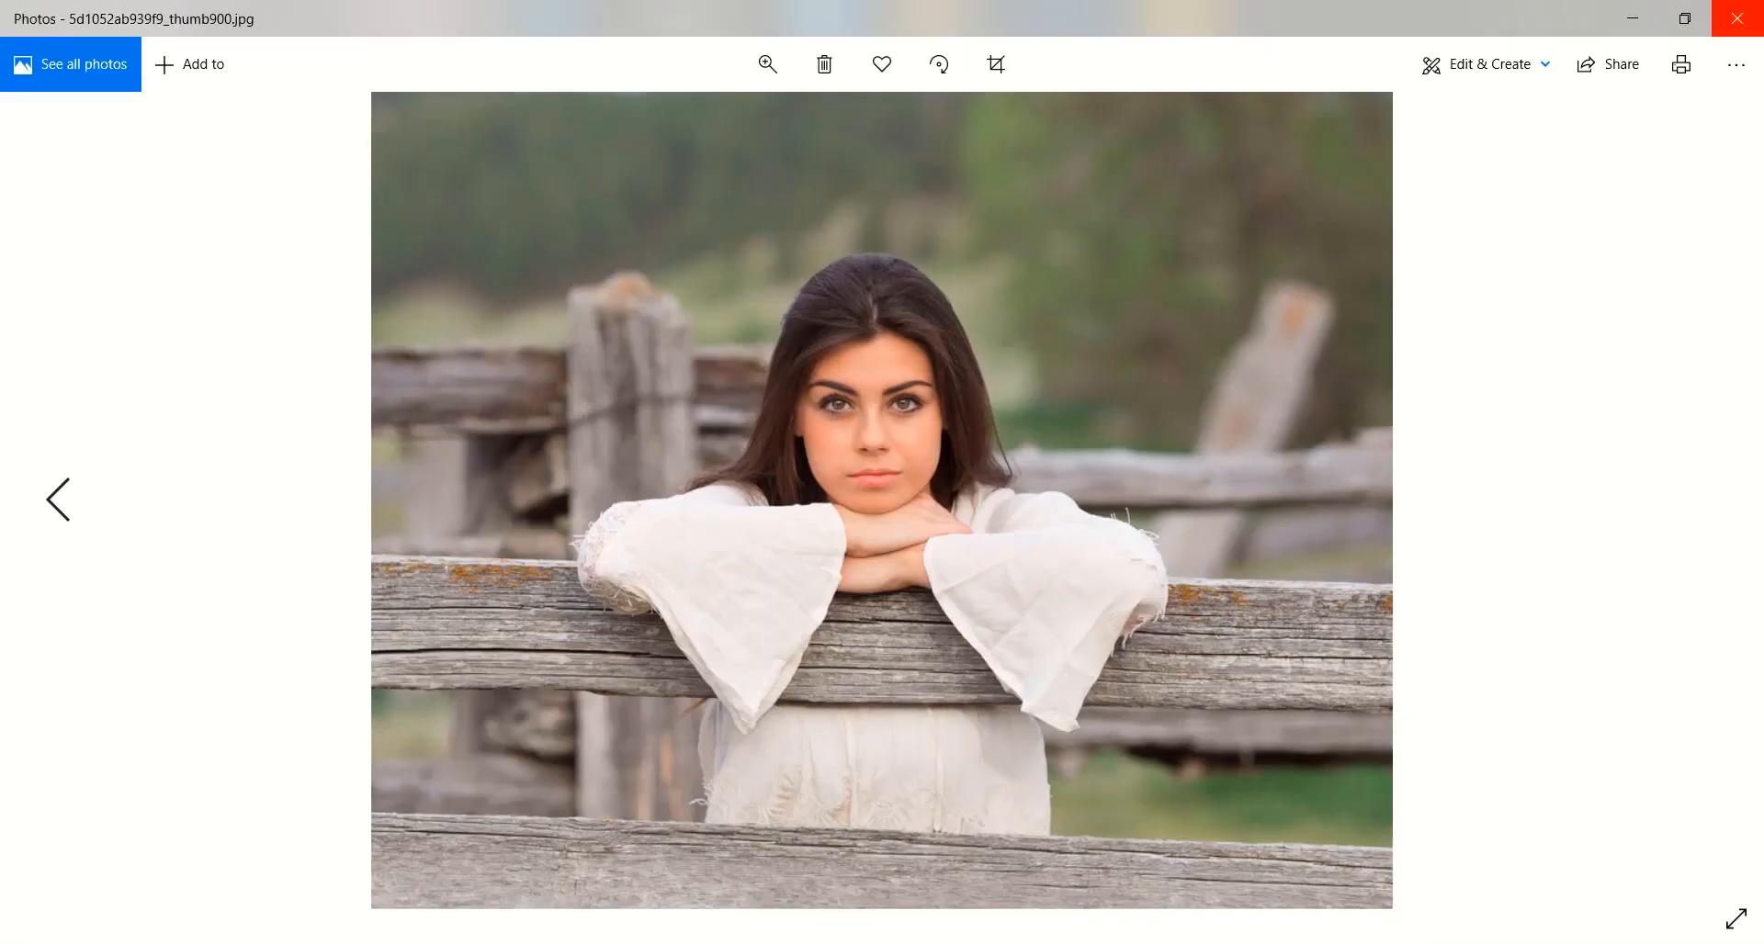
click(1739, 15)
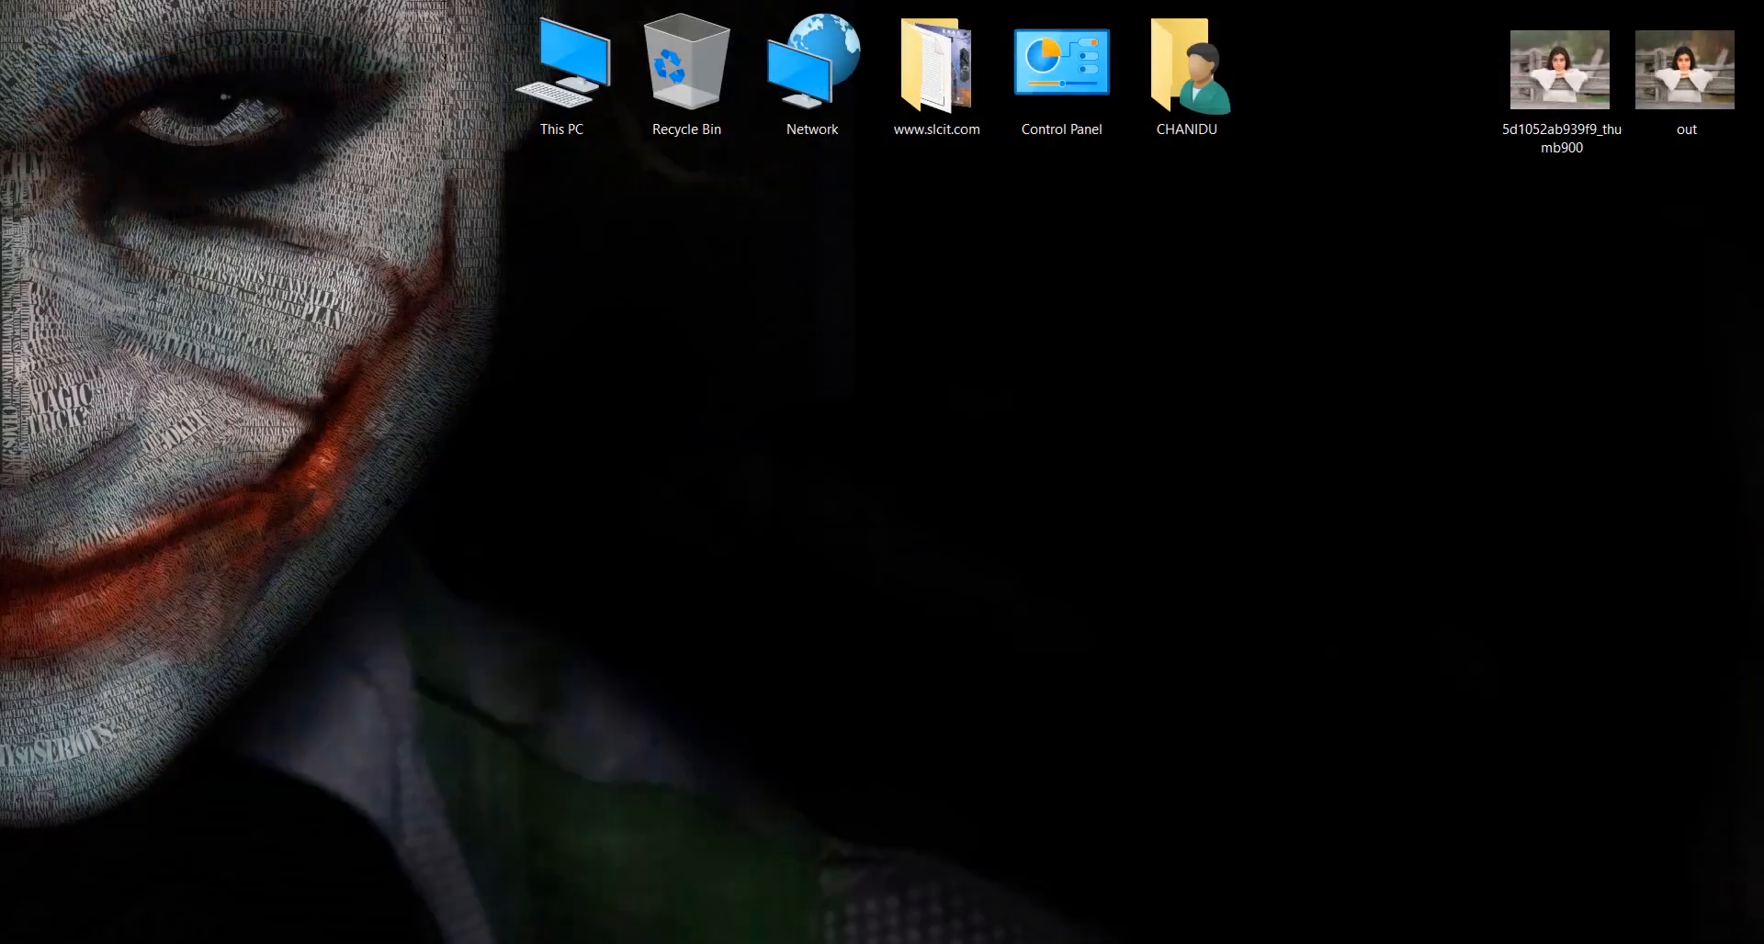
click(1148, 942)
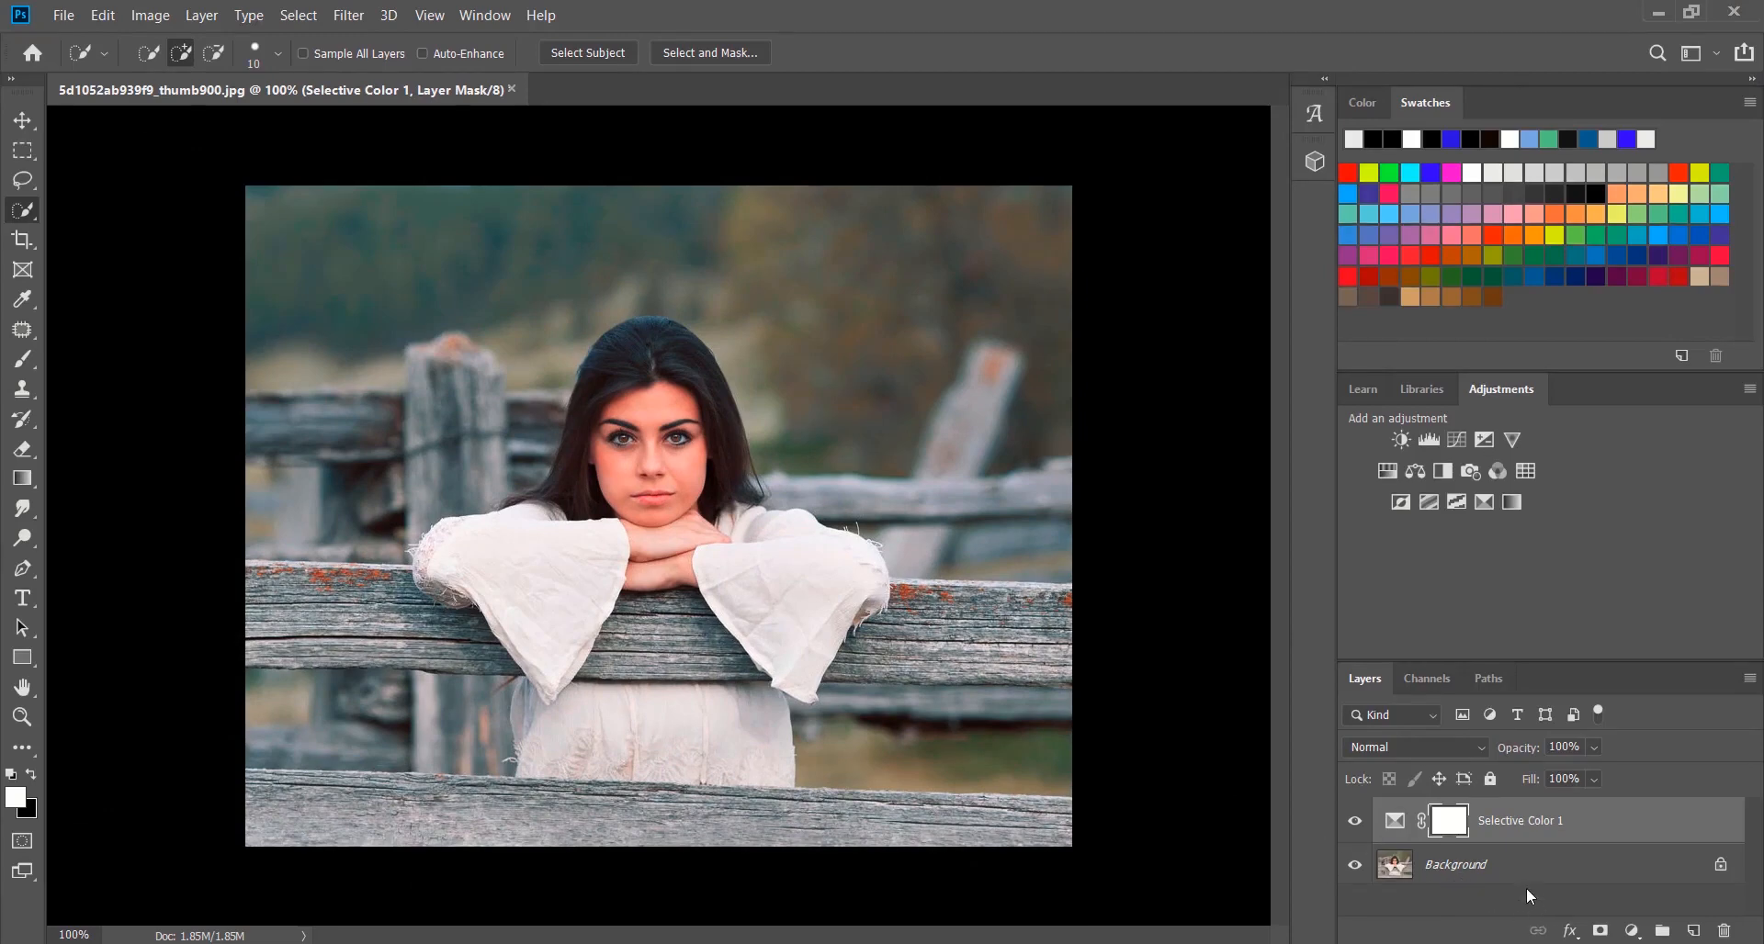
Add a Hue/Saturation adjustment layer with Saturation +22 and Lightness -5, and close its properties
click(1632, 930)
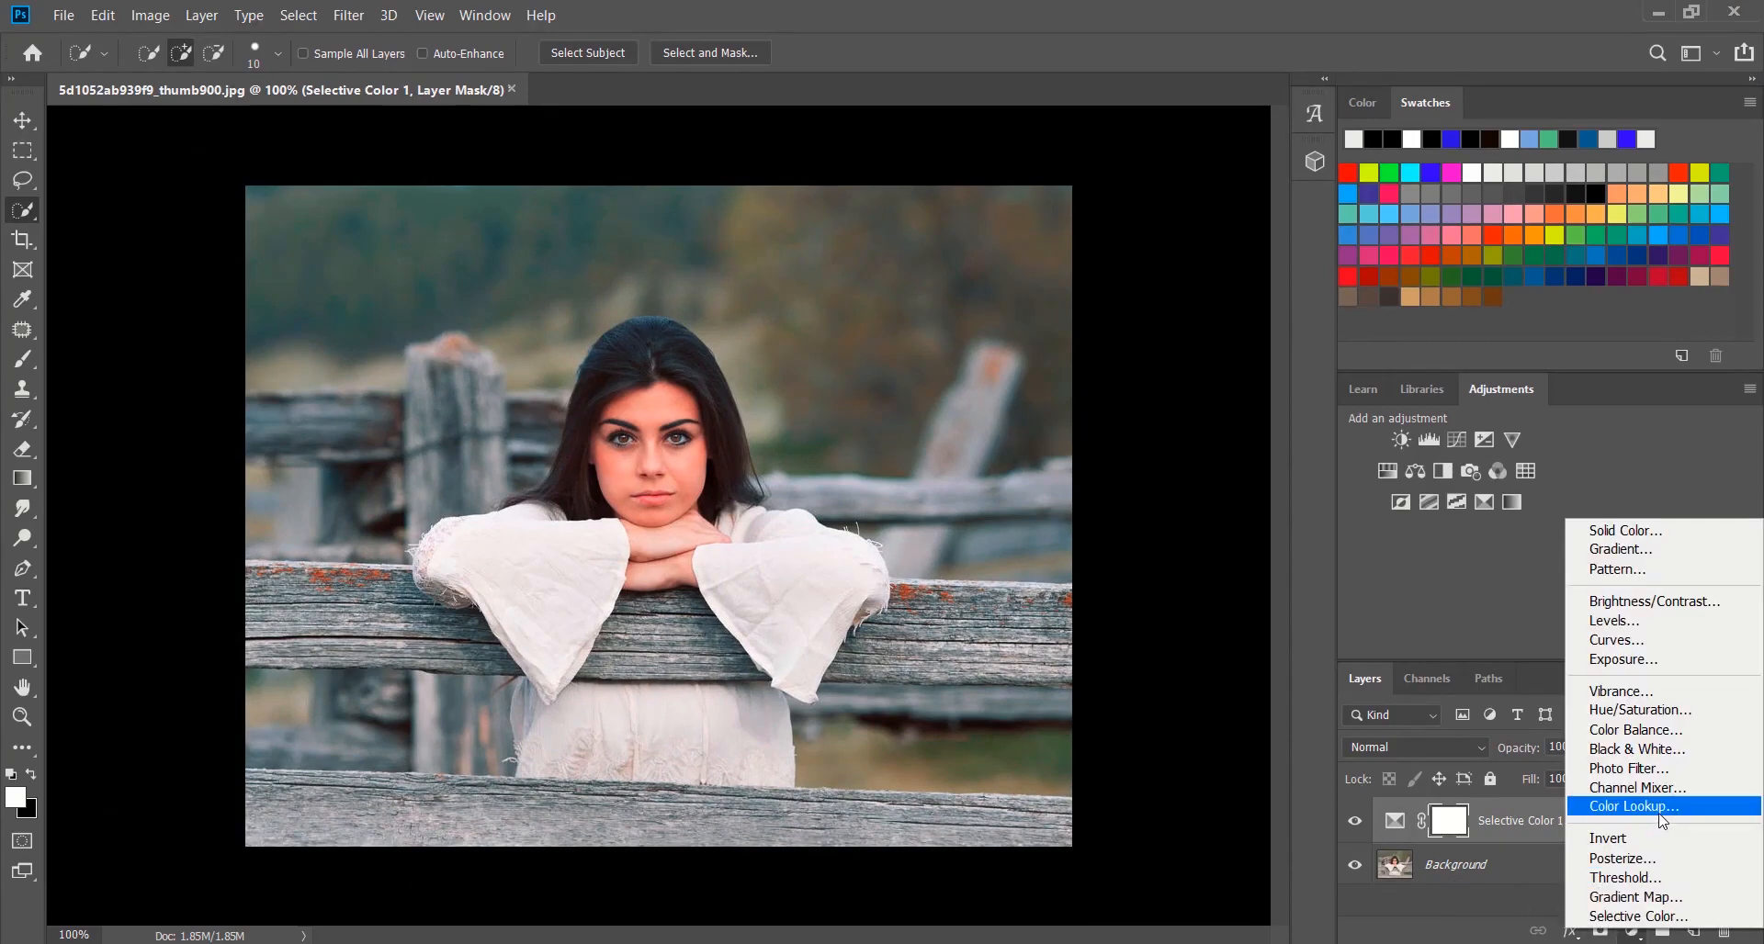
click(1639, 711)
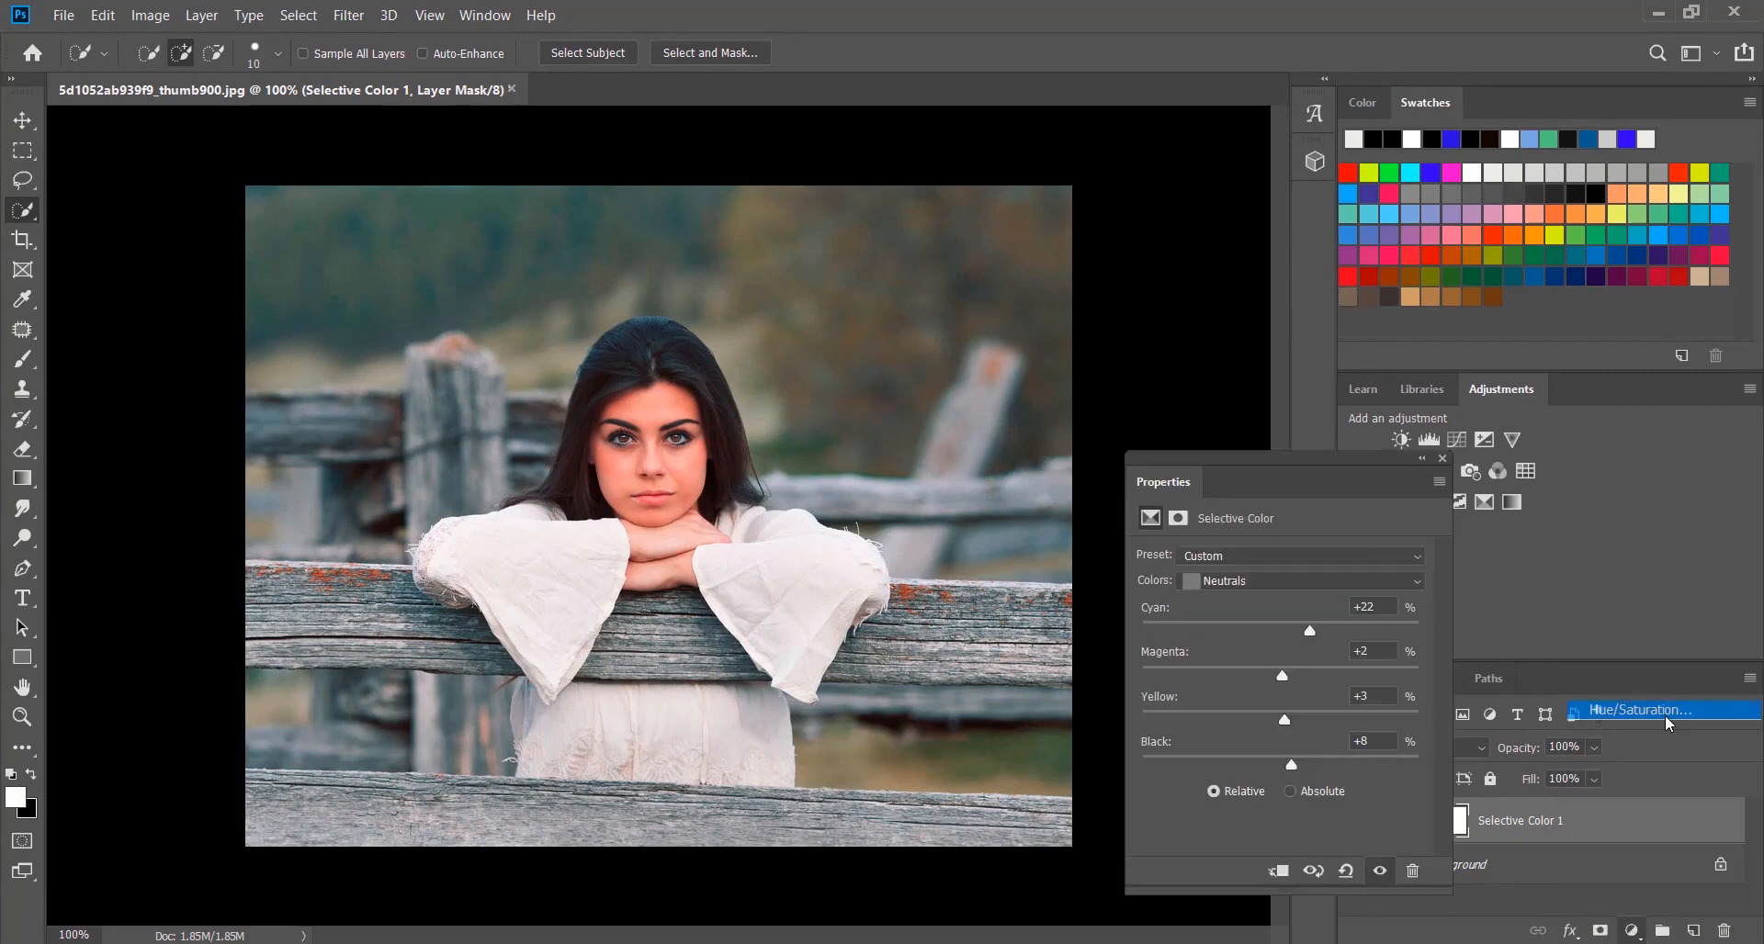
drag(1280, 686, 1276, 732)
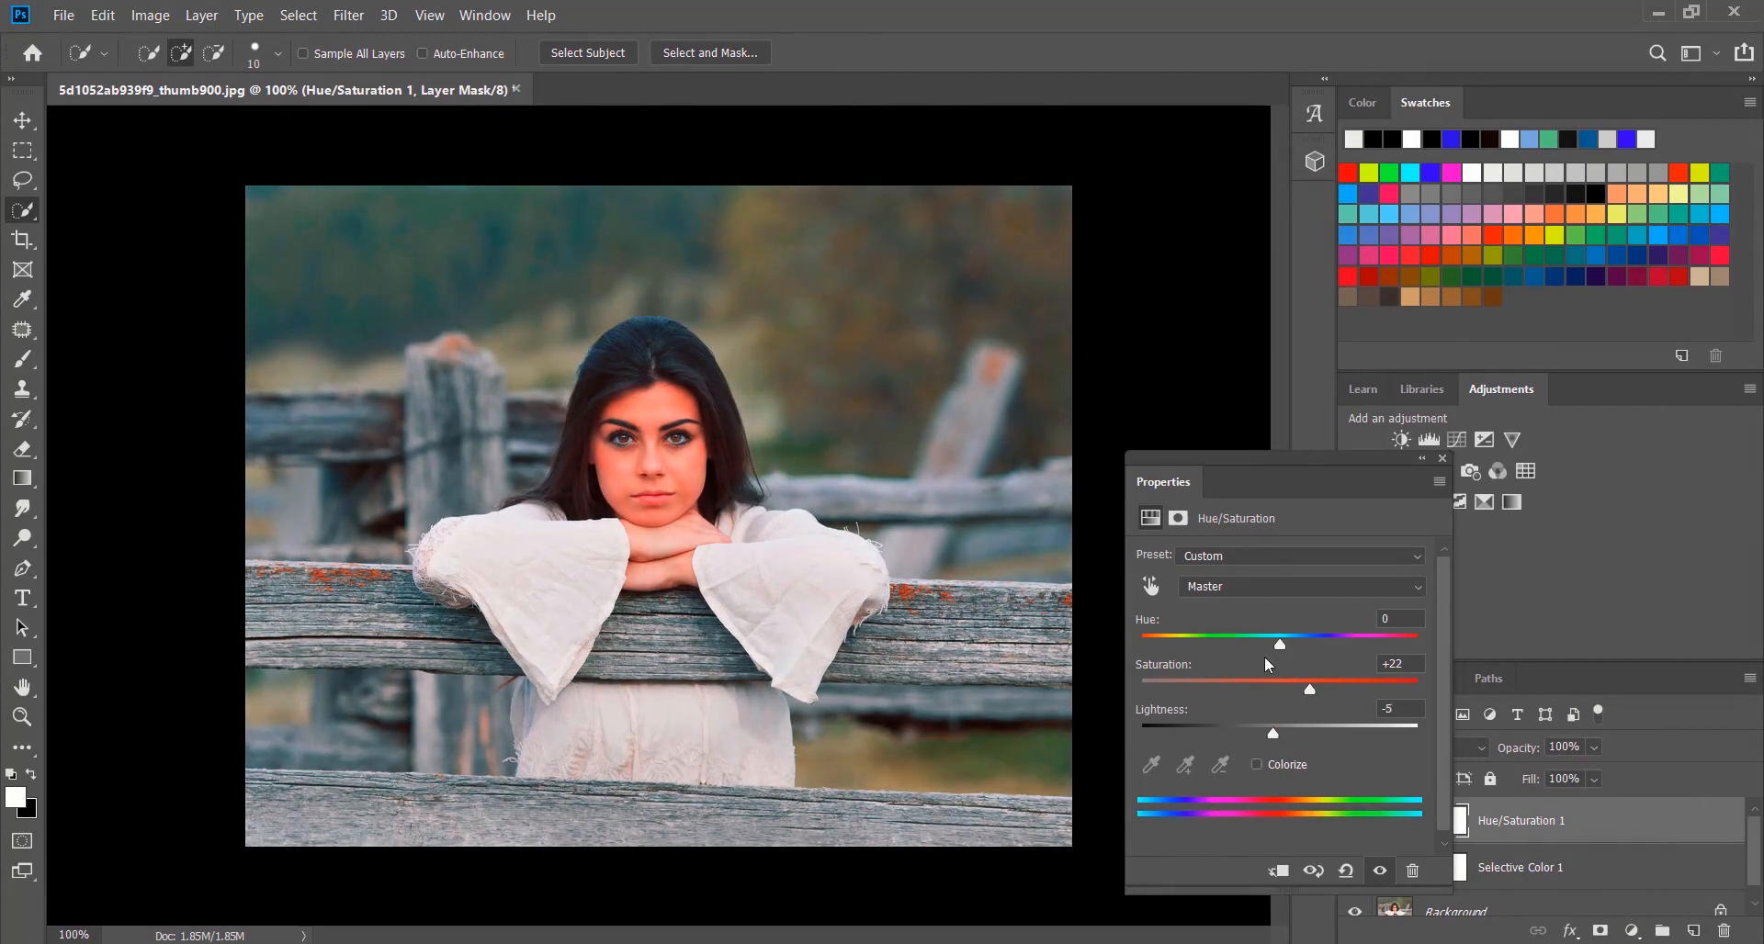
click(1440, 460)
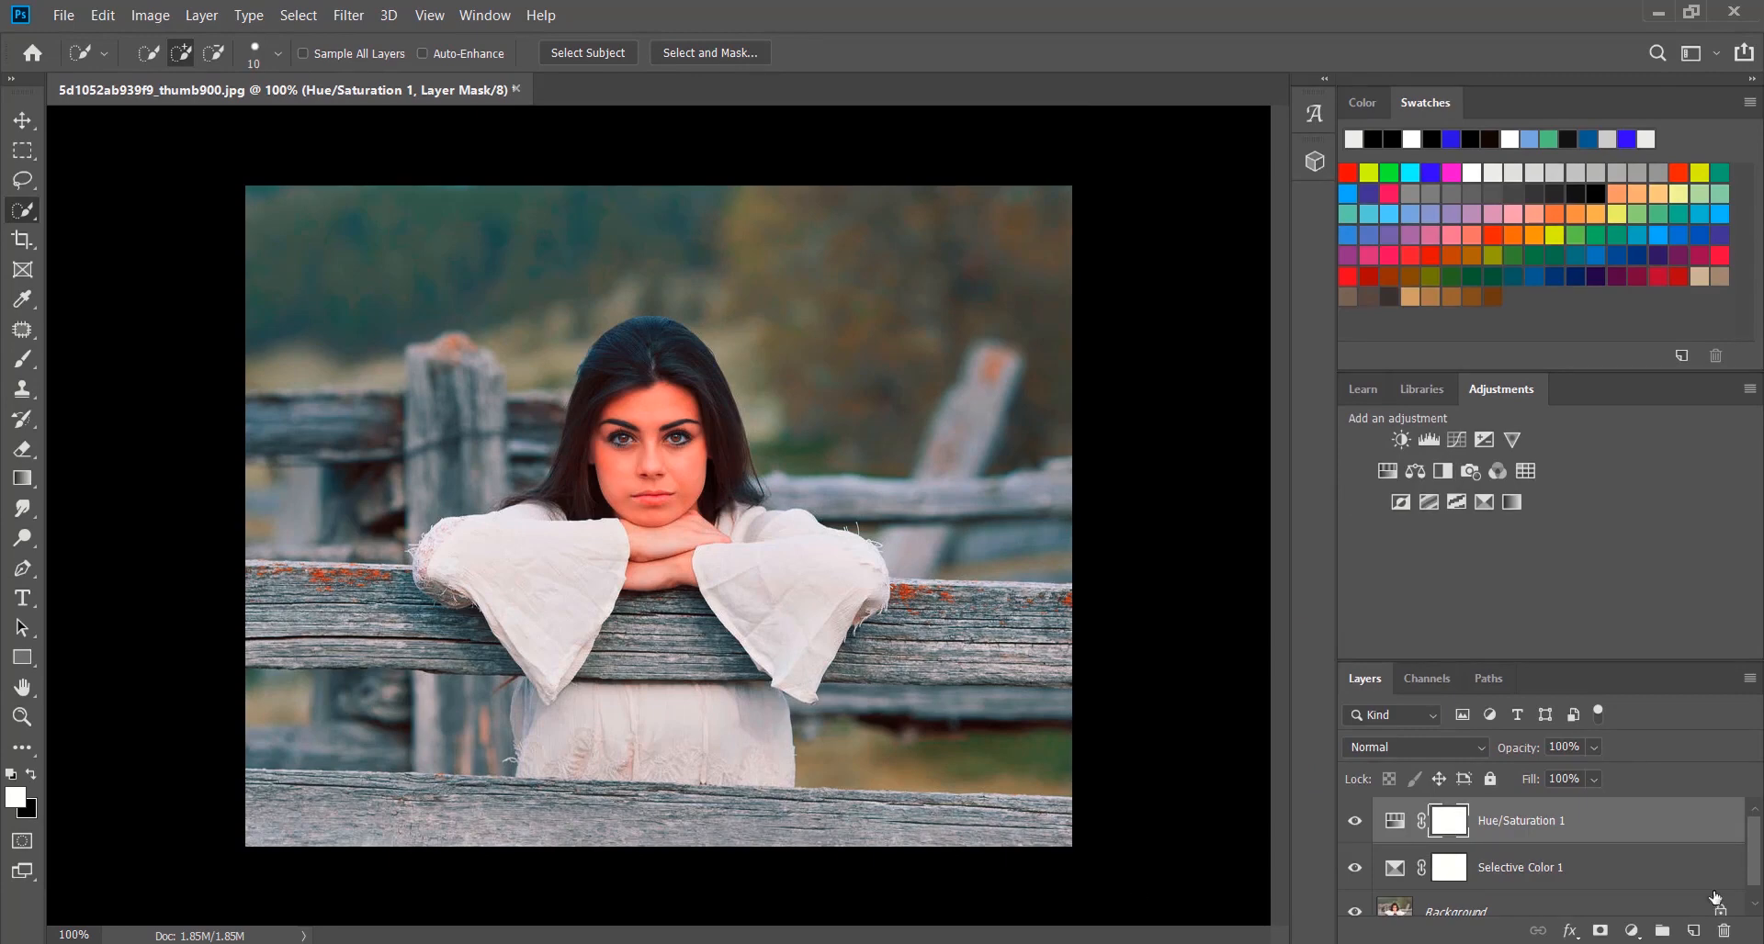
Create a new layer group above the Hue/Saturation layer and hide it
scroll(1730, 914, down, 1)
click(1661, 931)
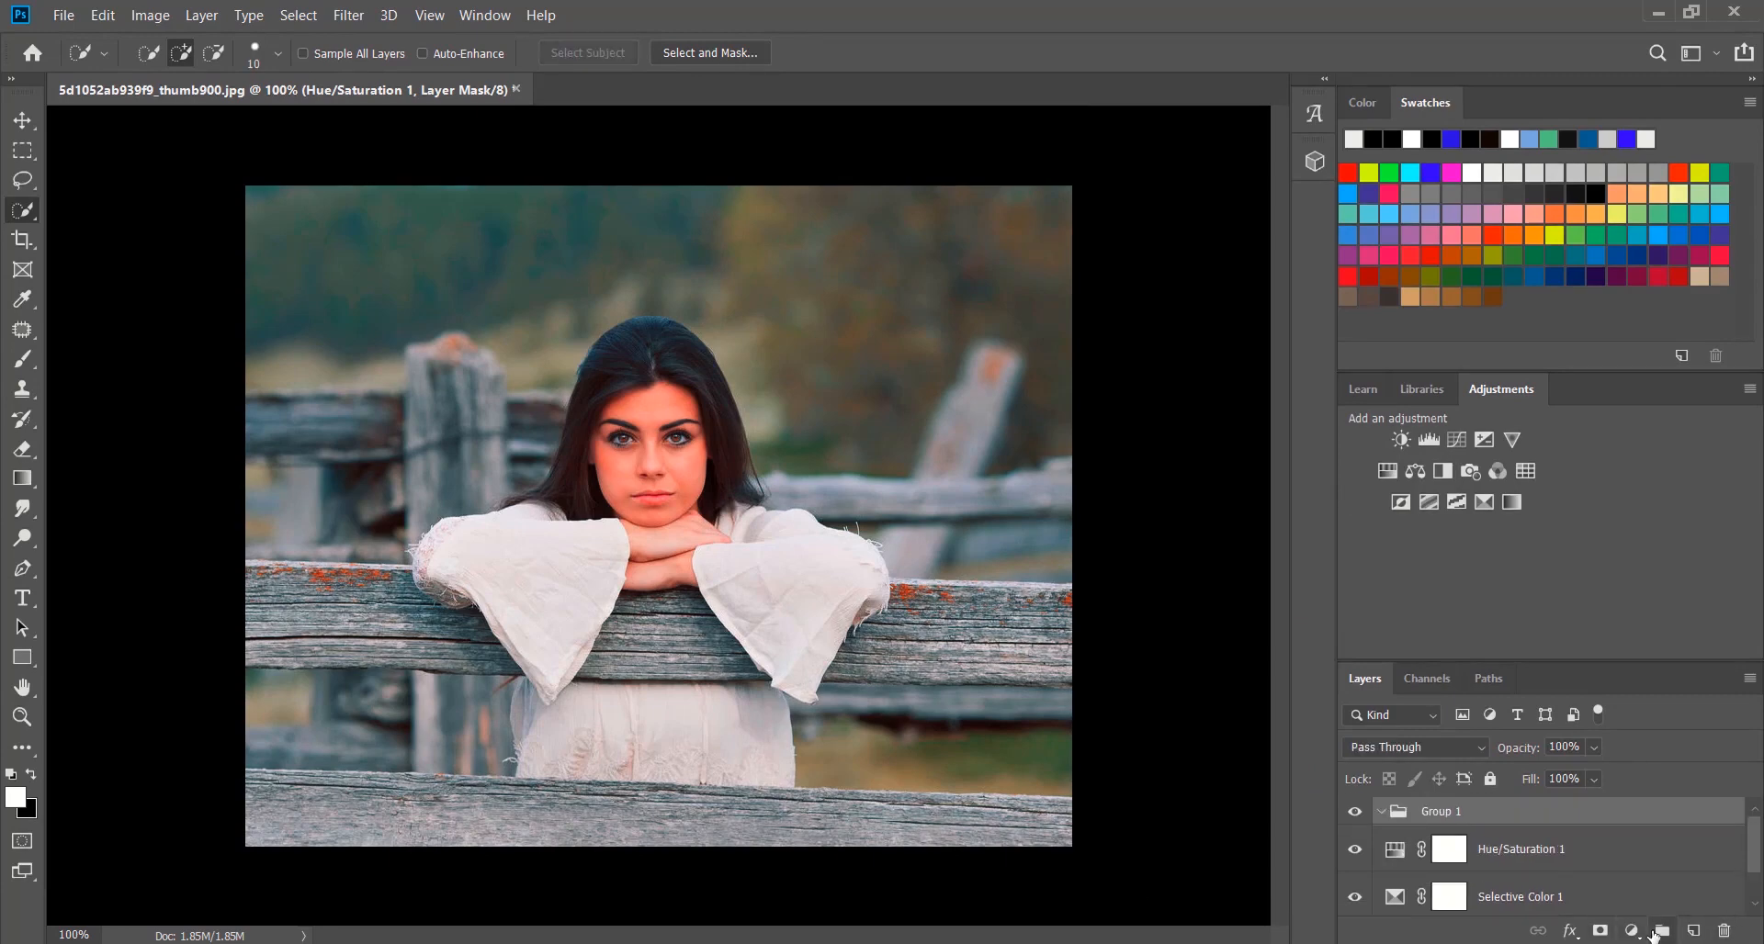
click(1352, 812)
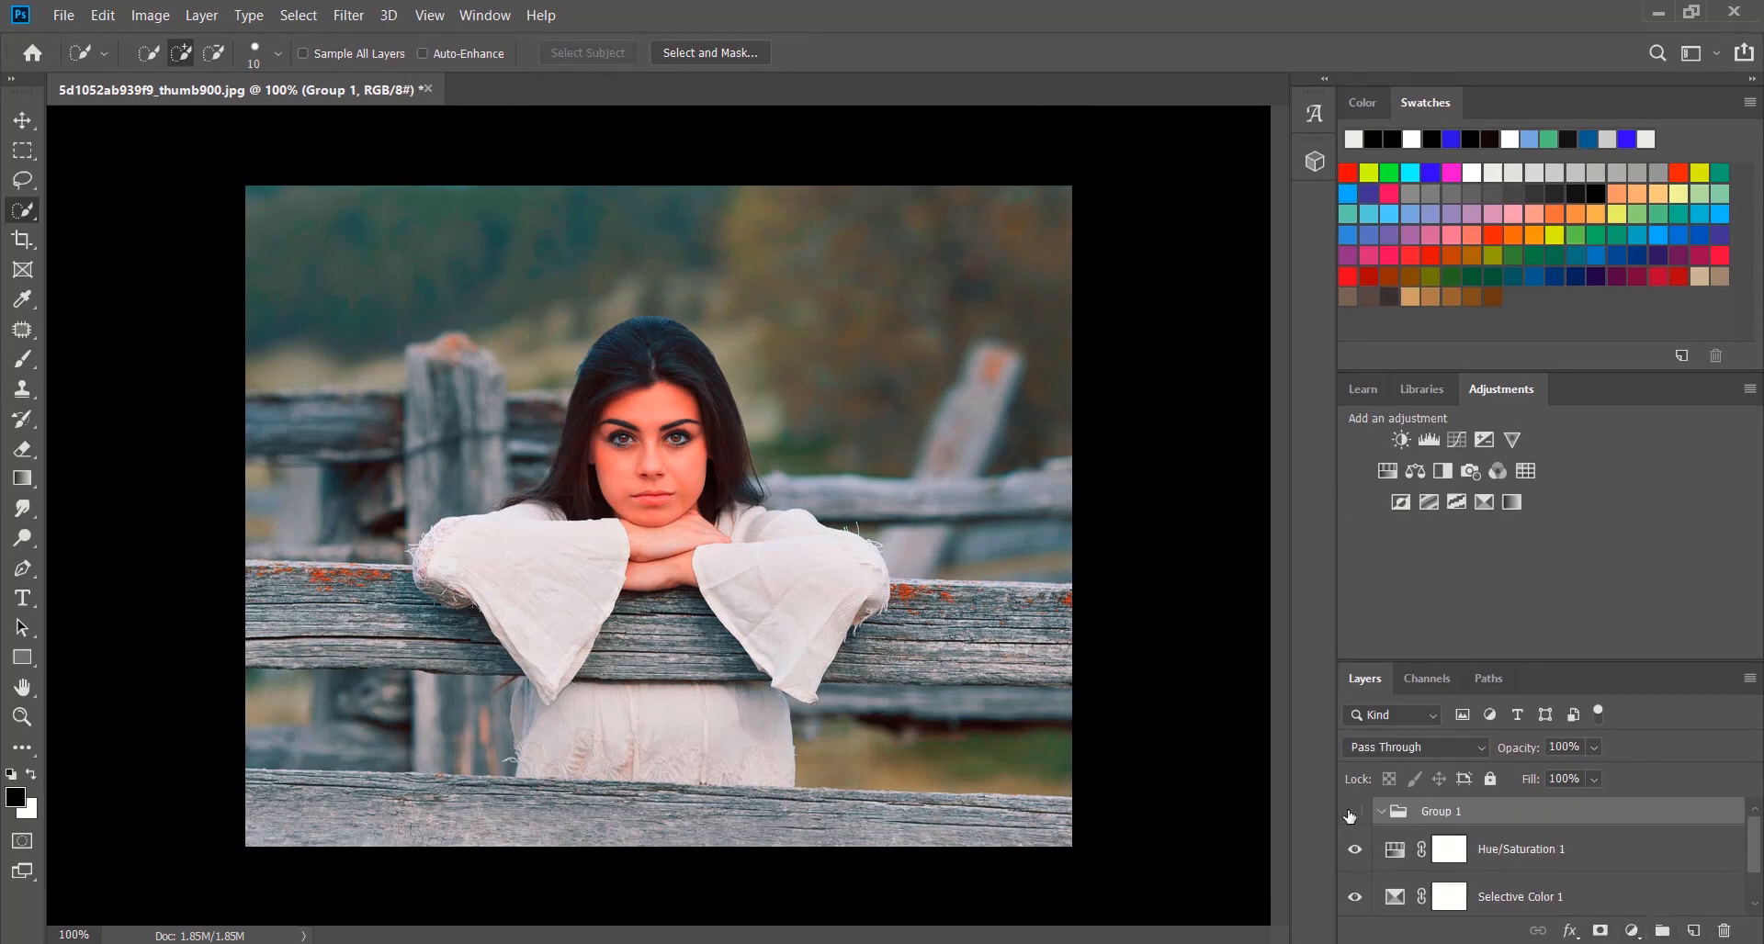
click(1631, 931)
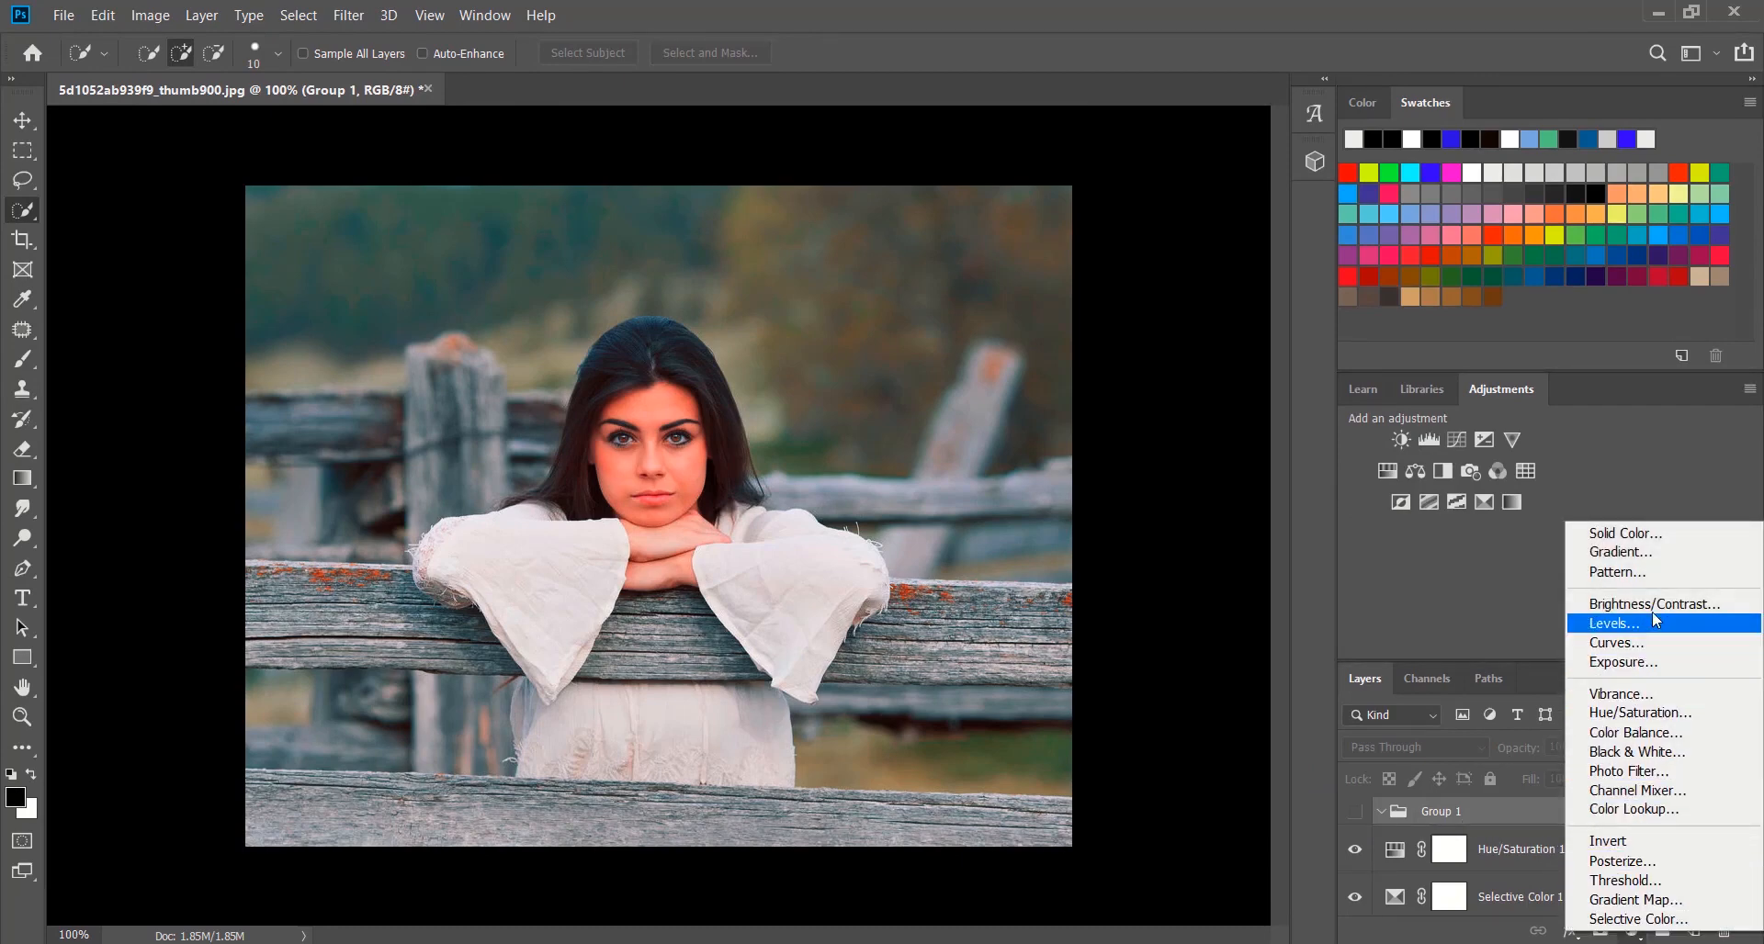
click(1649, 554)
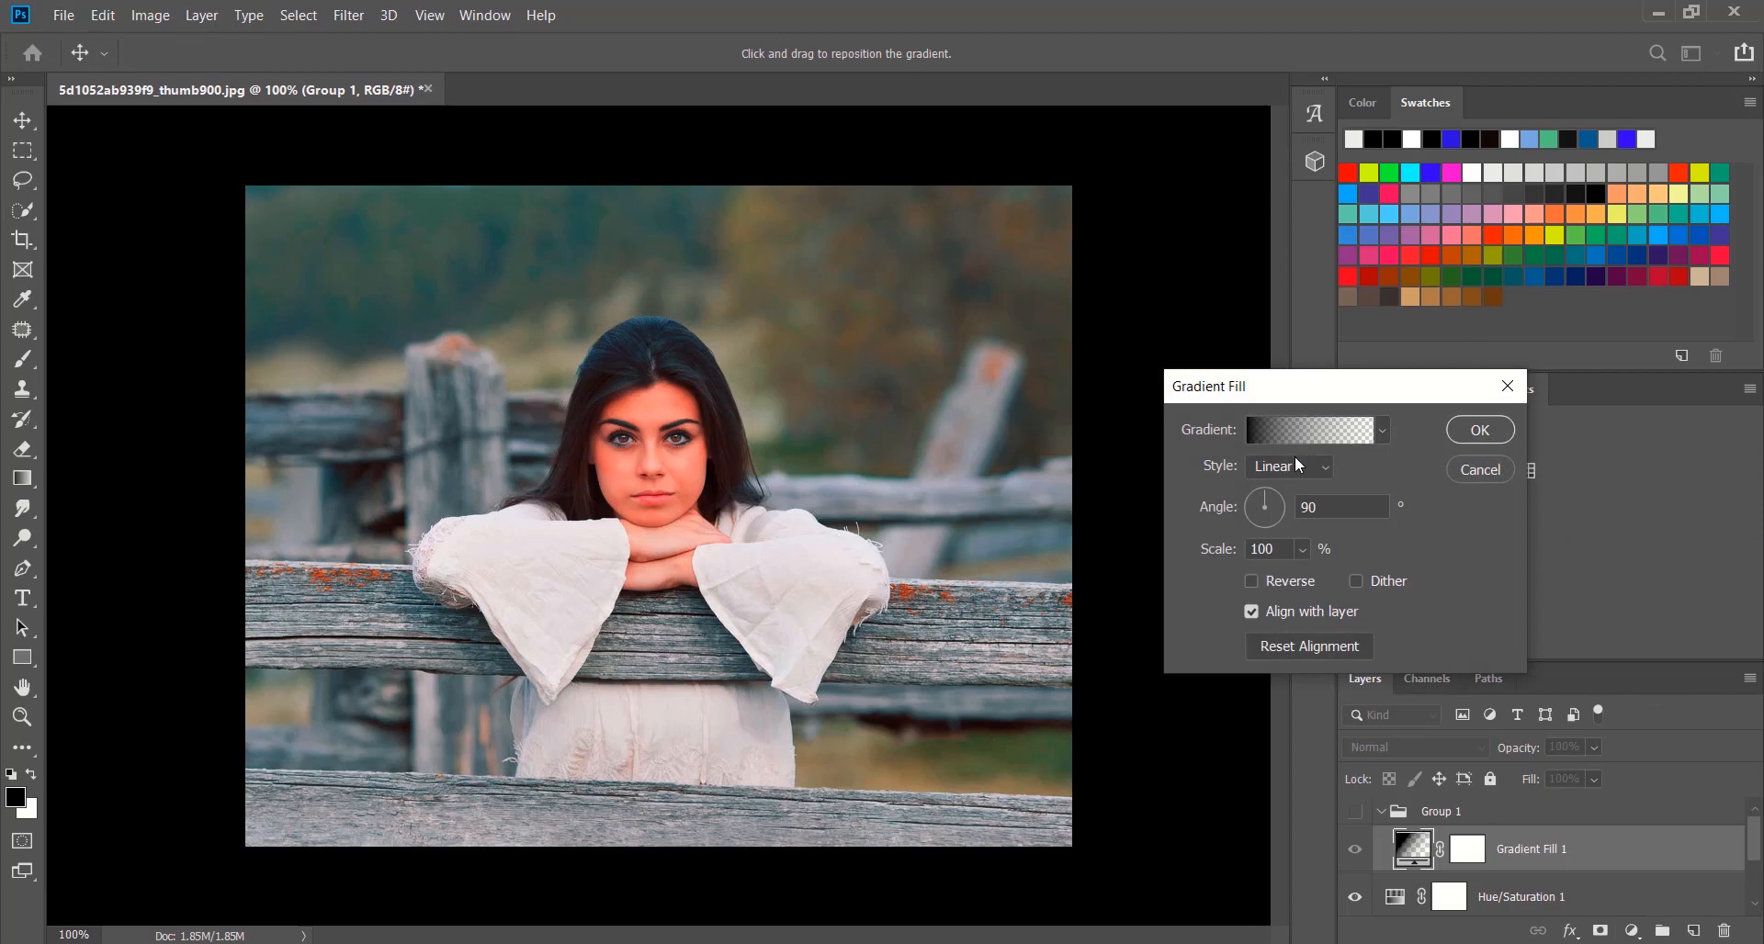
click(1293, 460)
click(1300, 508)
click(1254, 580)
click(1303, 550)
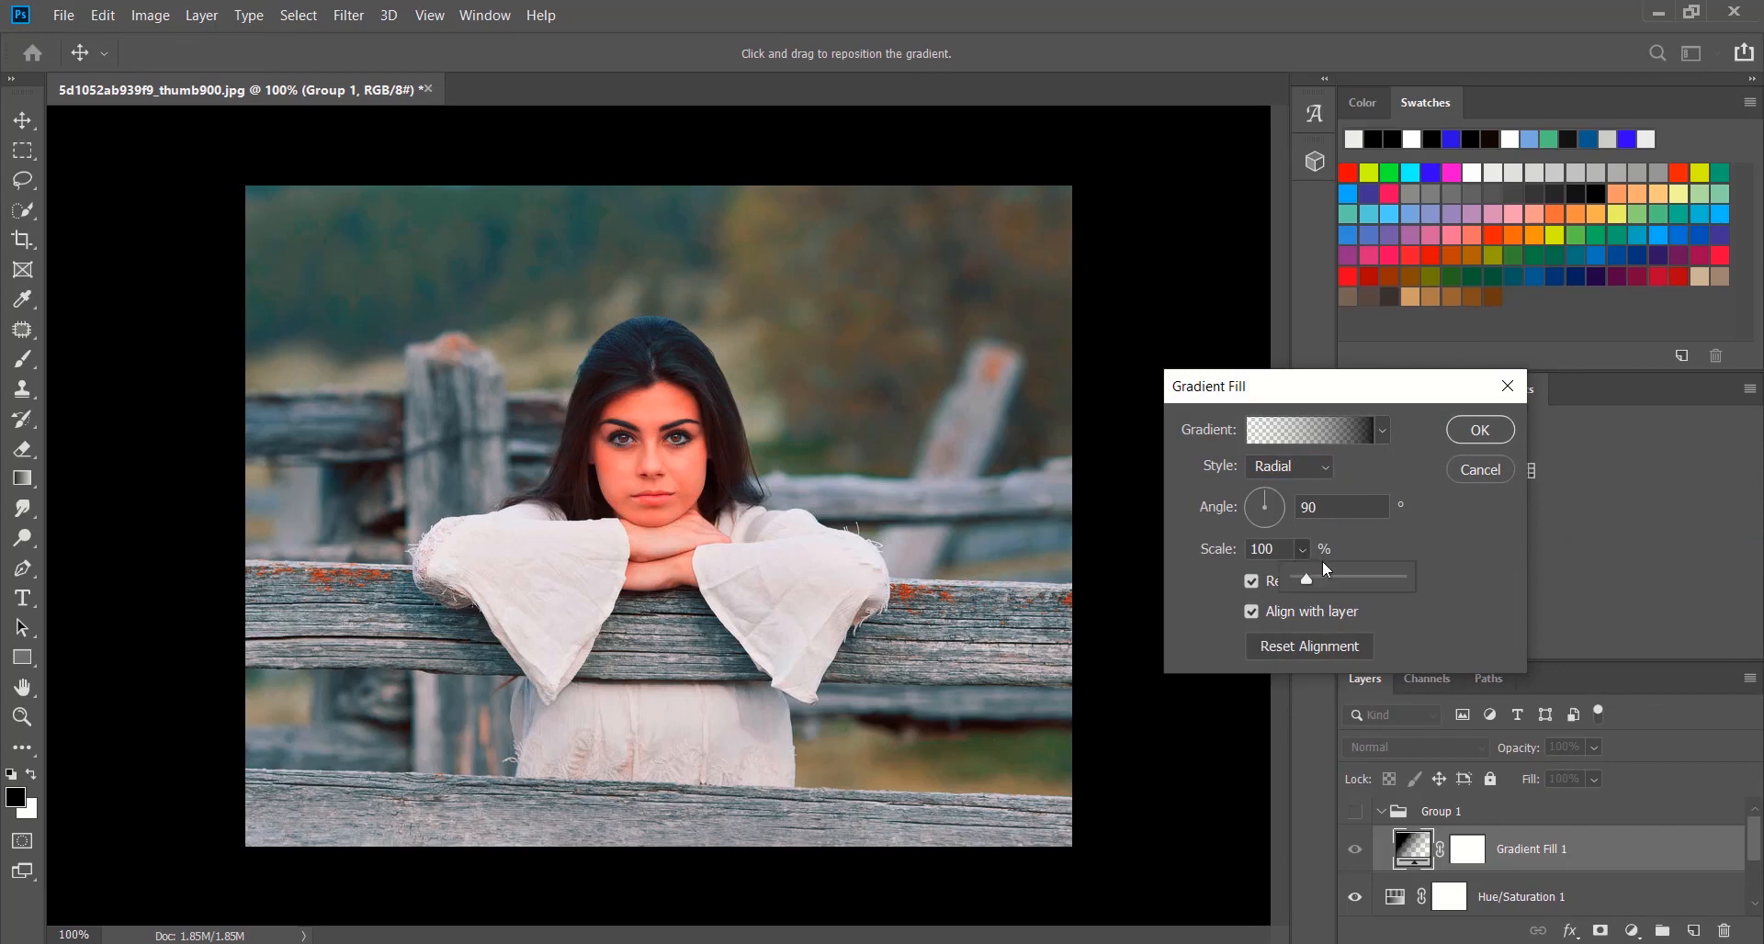
drag(1319, 578, 1323, 578)
click(1486, 472)
Add a Gradient Fill layer directly above the Background with Radial style, Reverse enabled and Scale 605%
scroll(1419, 832, down, 1)
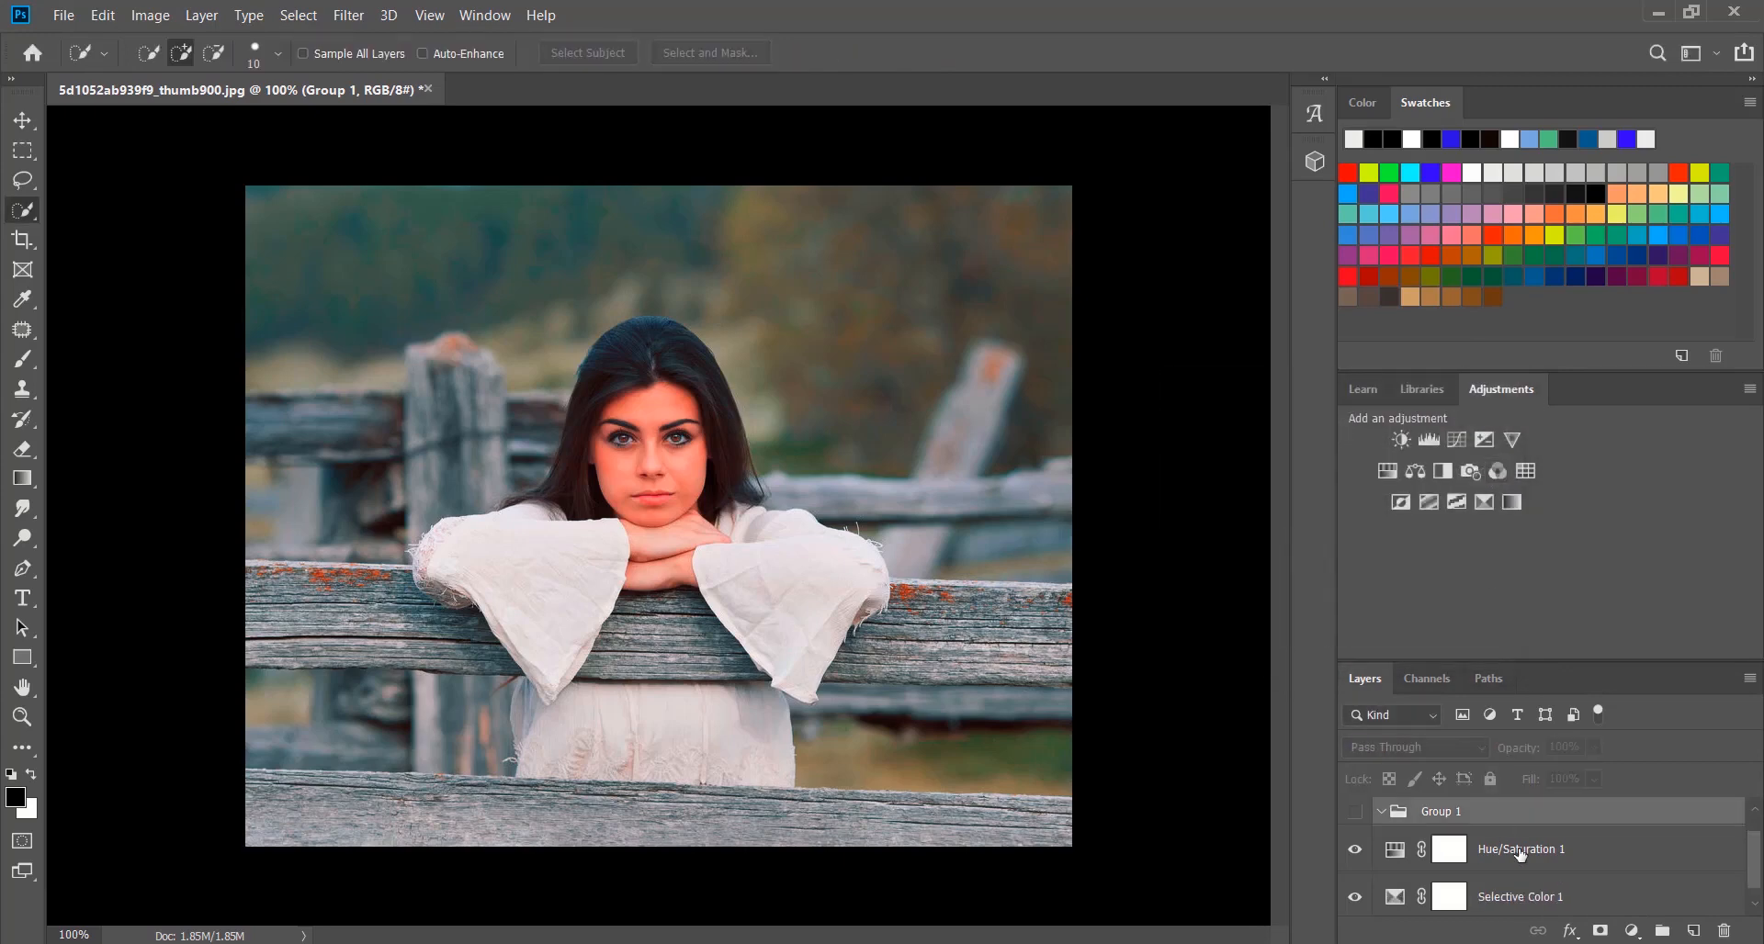
click(1403, 893)
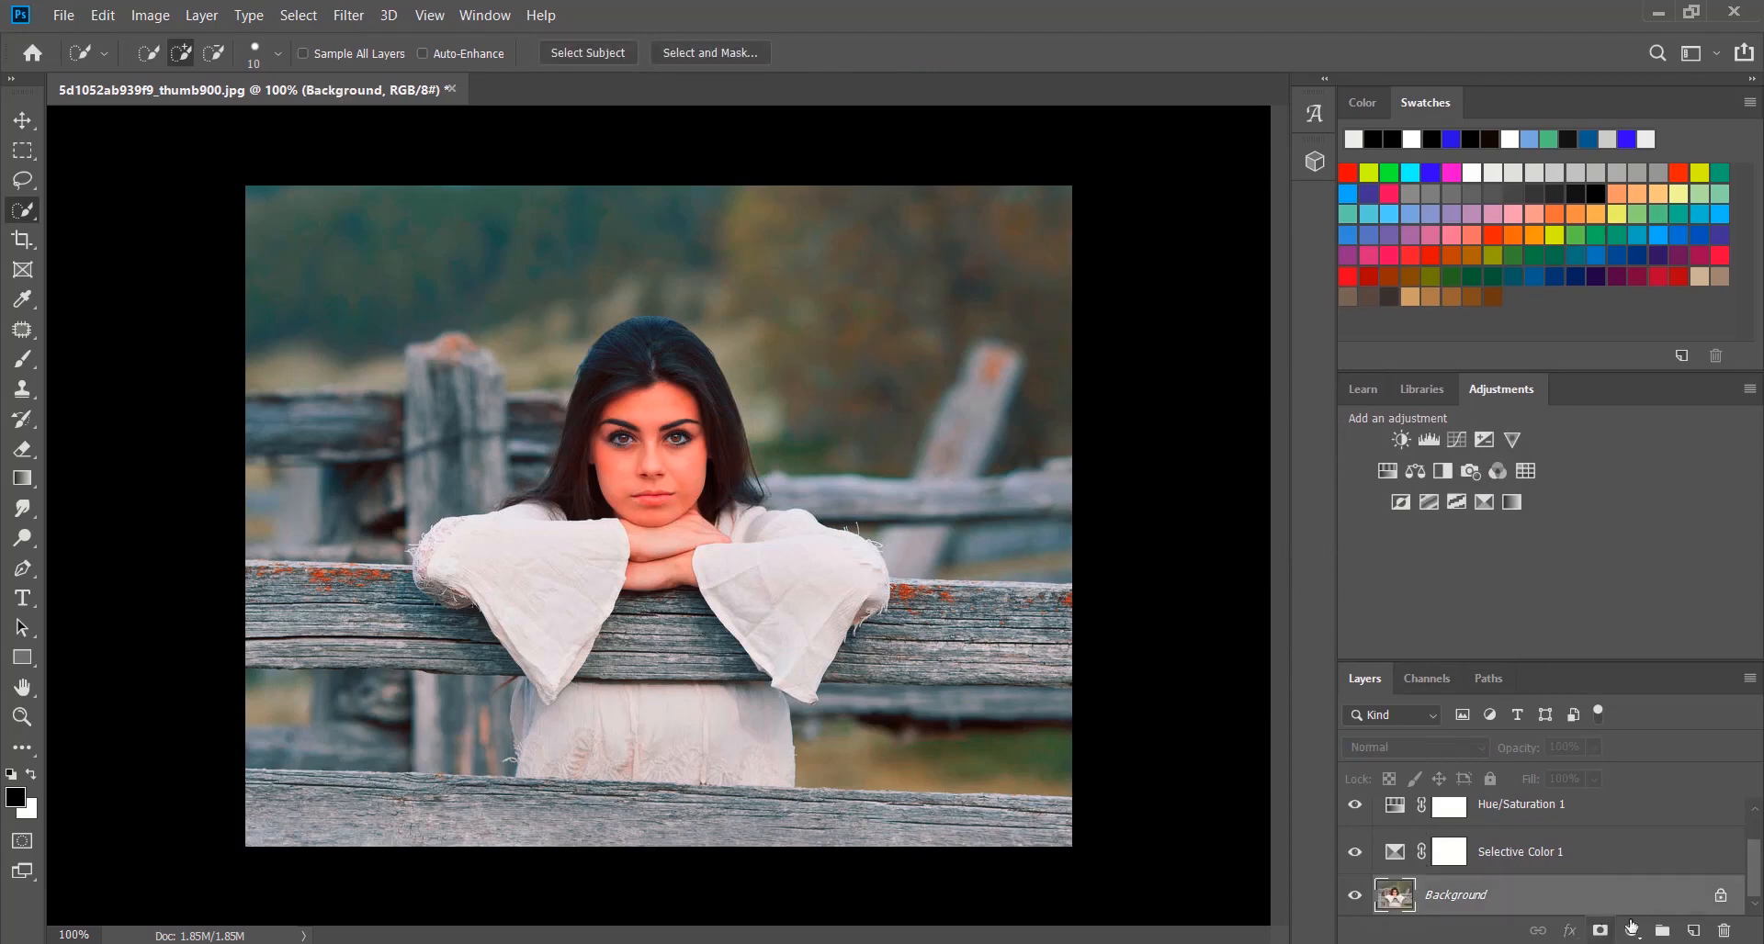
click(1631, 932)
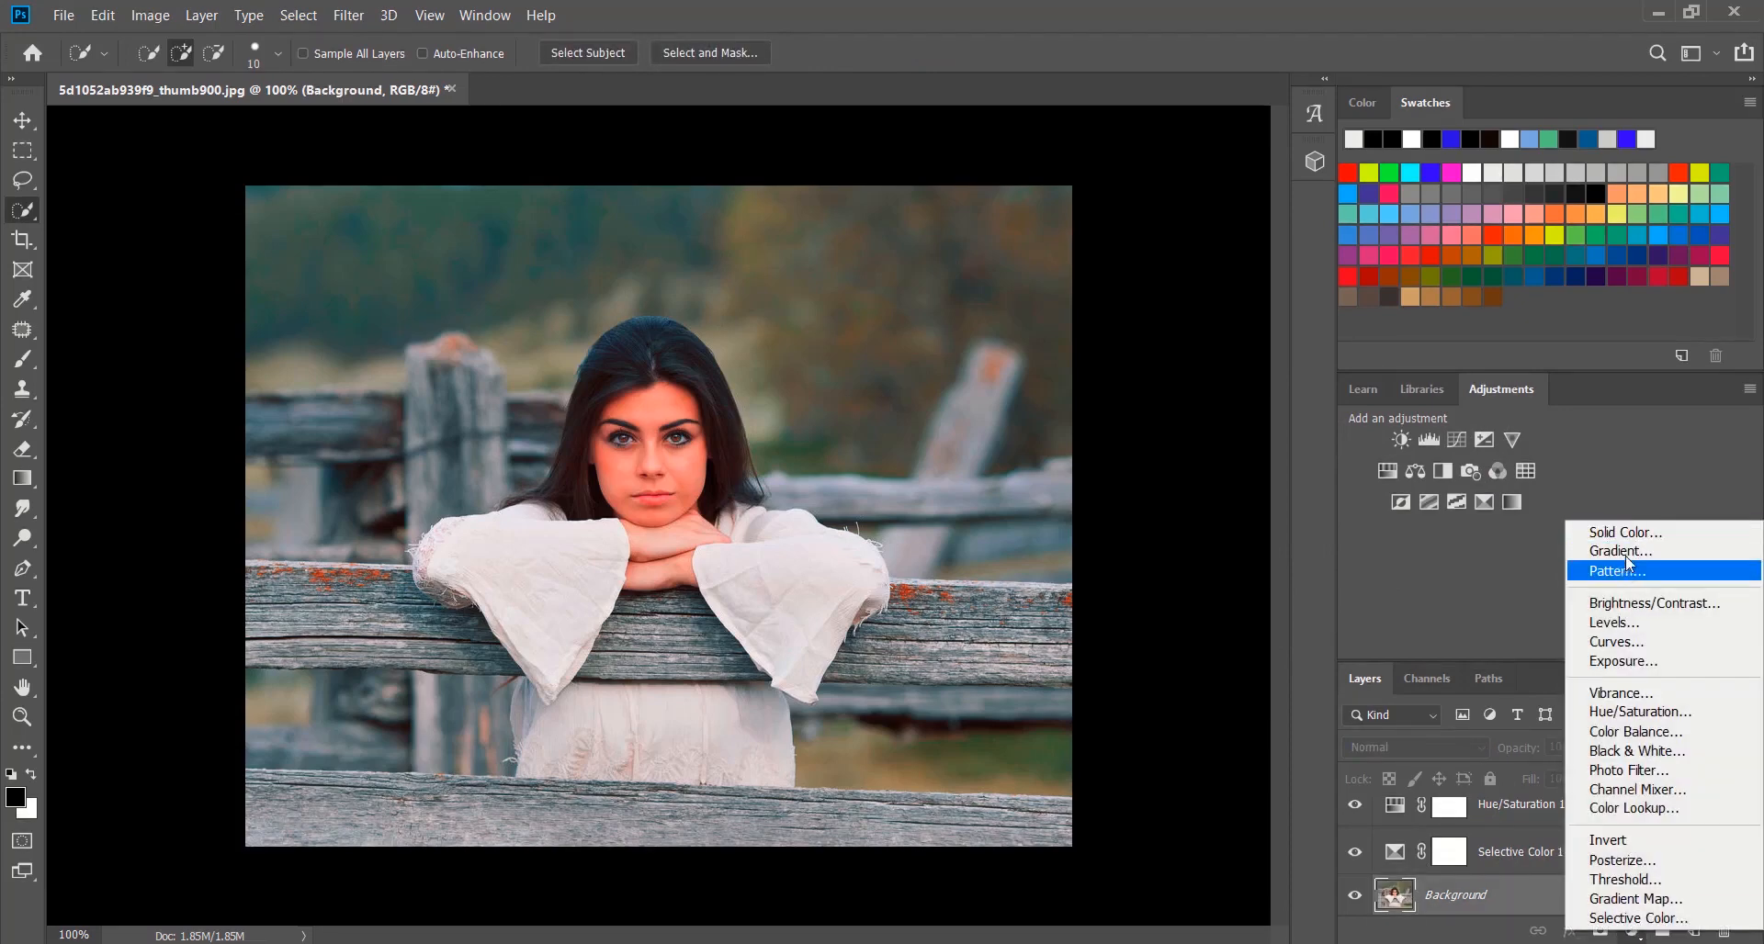
click(1618, 551)
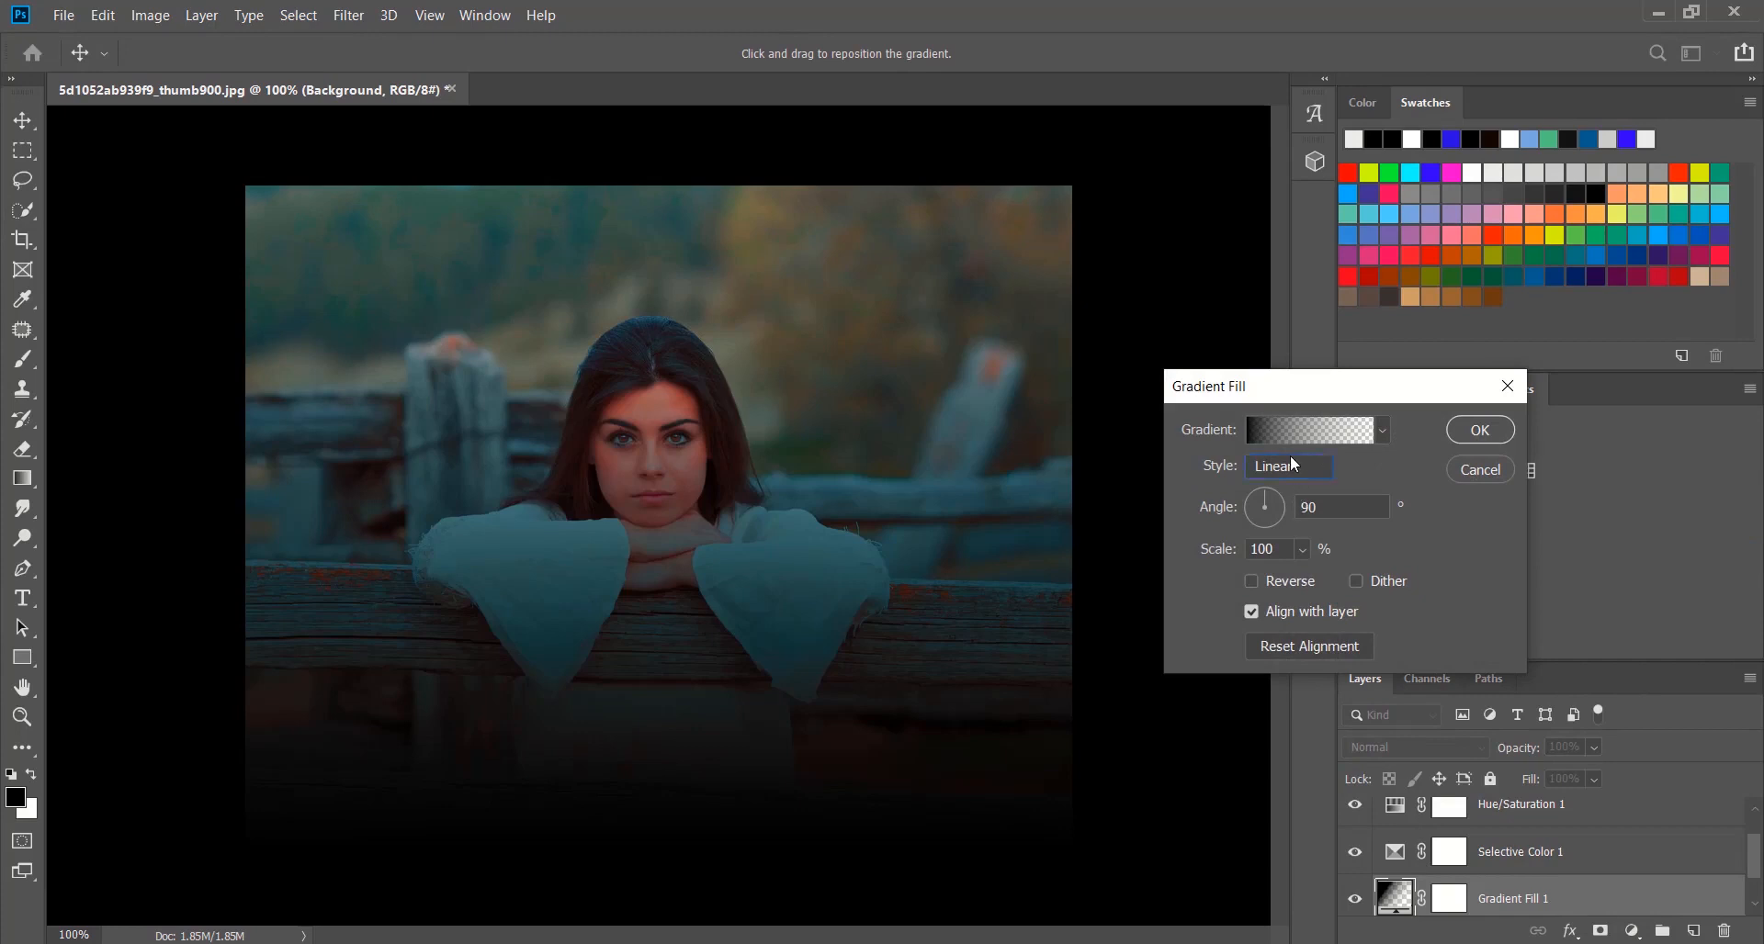
click(1290, 462)
click(1282, 508)
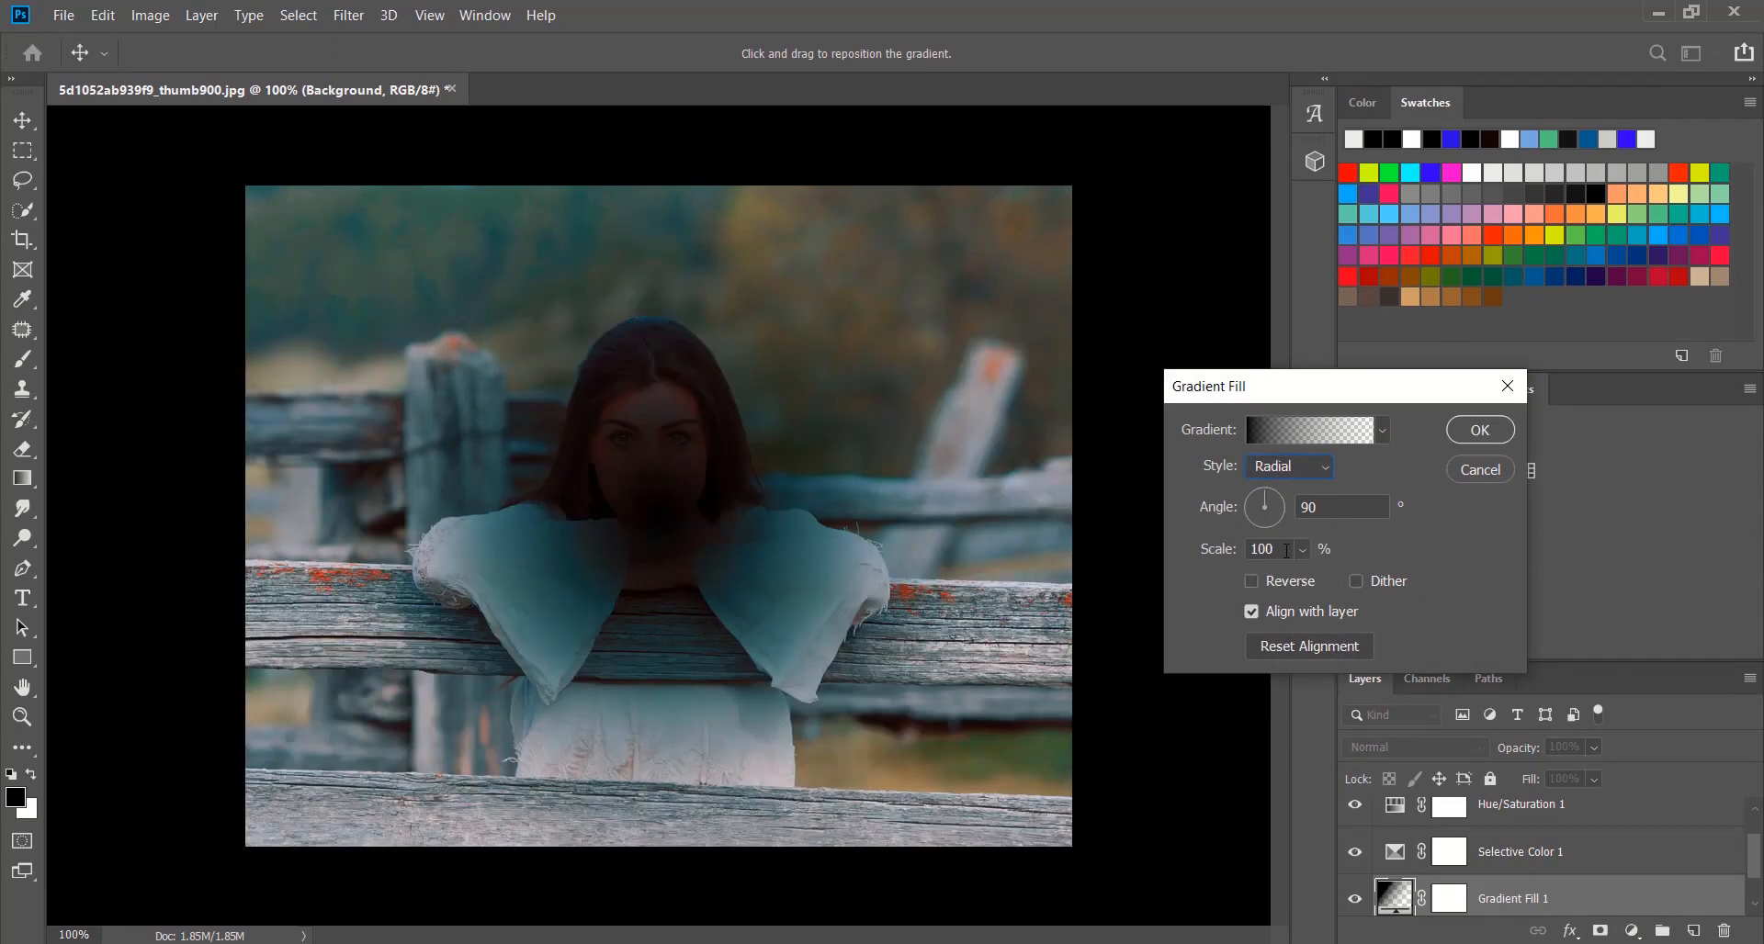
click(1265, 581)
drag(1302, 544, 1359, 577)
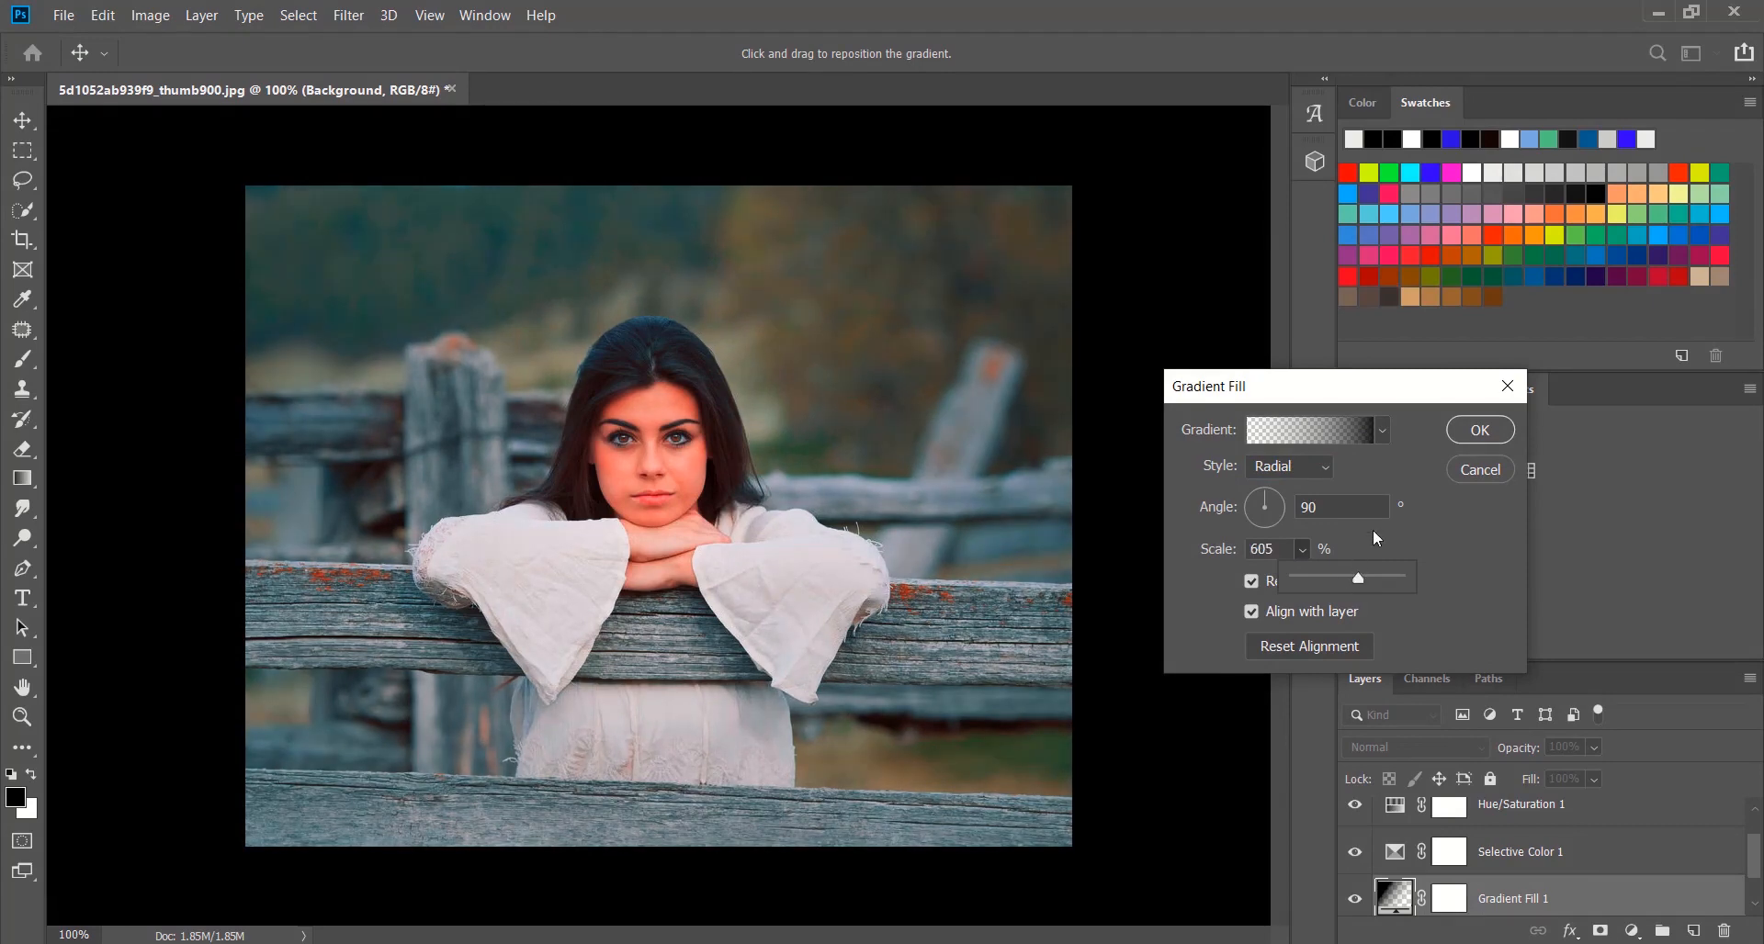
click(1481, 432)
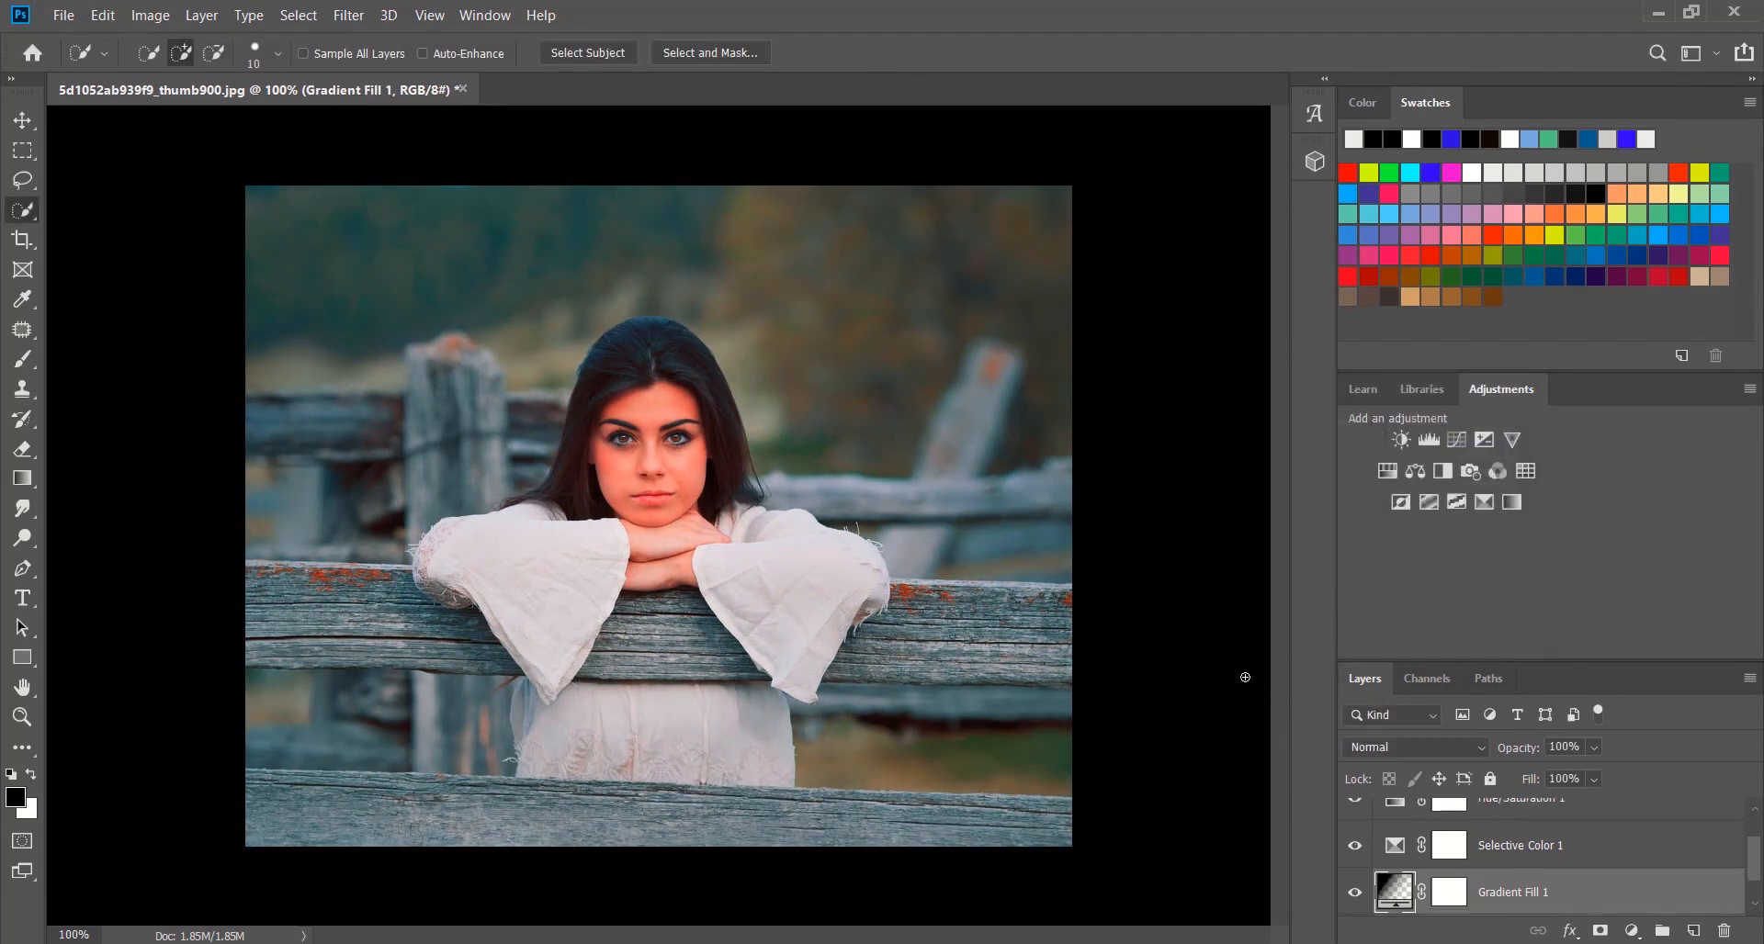
Add a Color Balance layer above the gradient fill with Midtones at Cyan-Red +7, Magenta-Green -4 and Yellow-Blue +1, and close its properties
scroll(1477, 844, down, 1)
click(1631, 931)
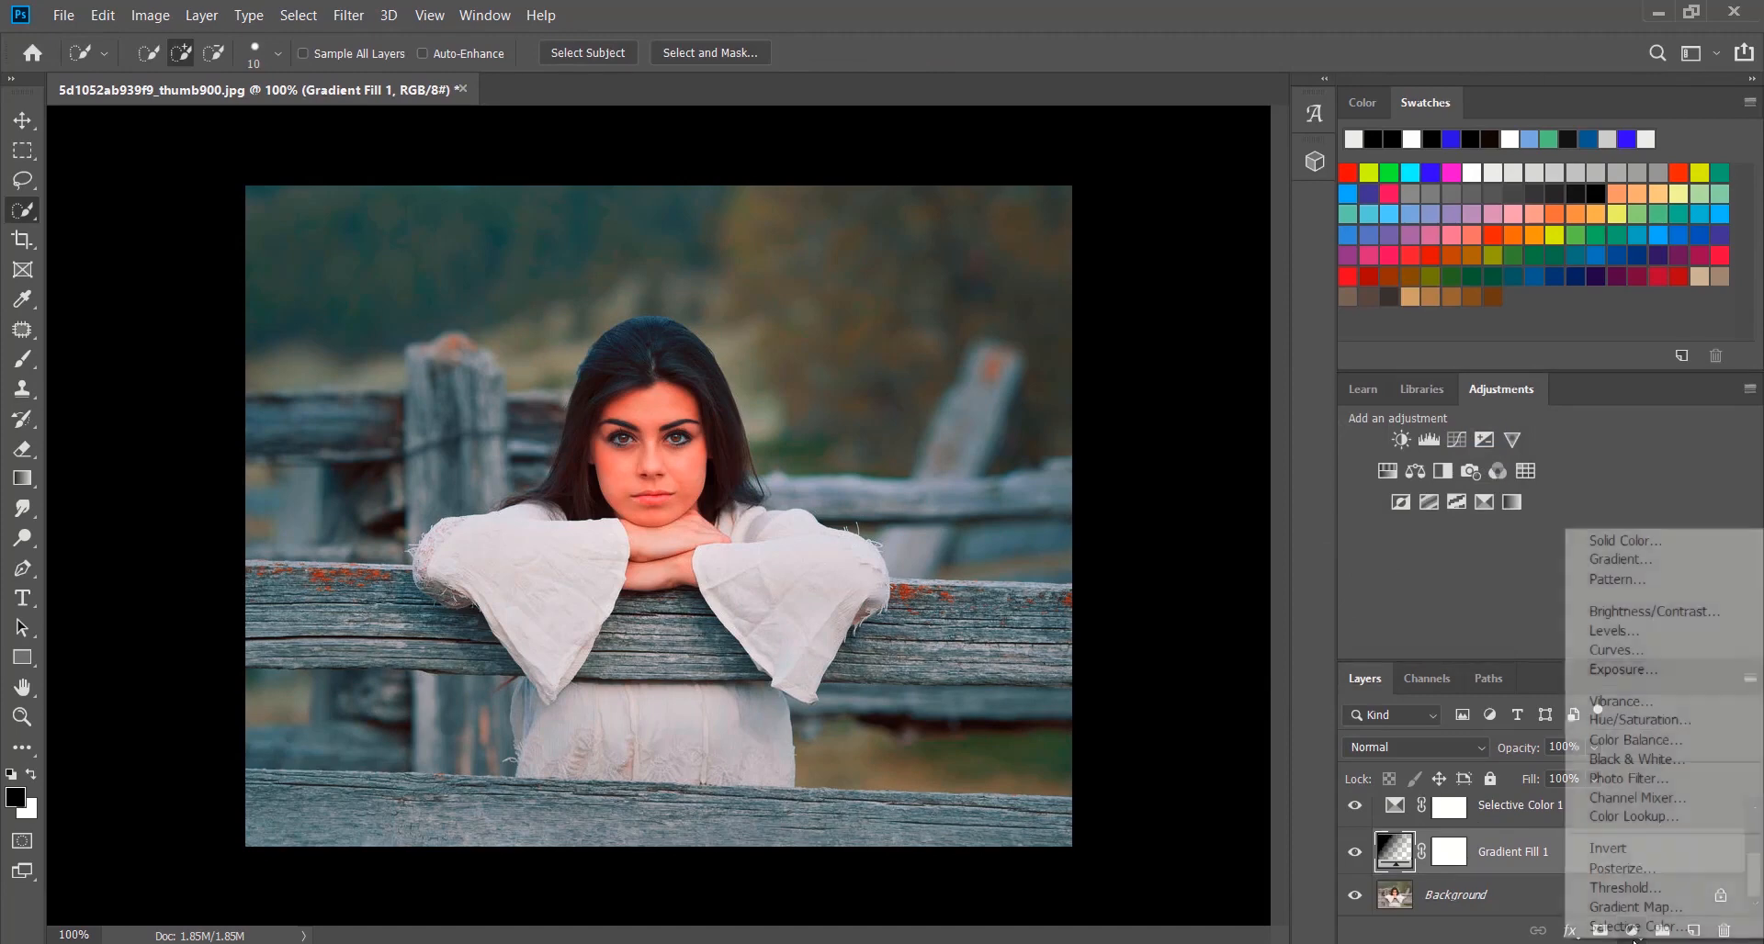
click(1686, 740)
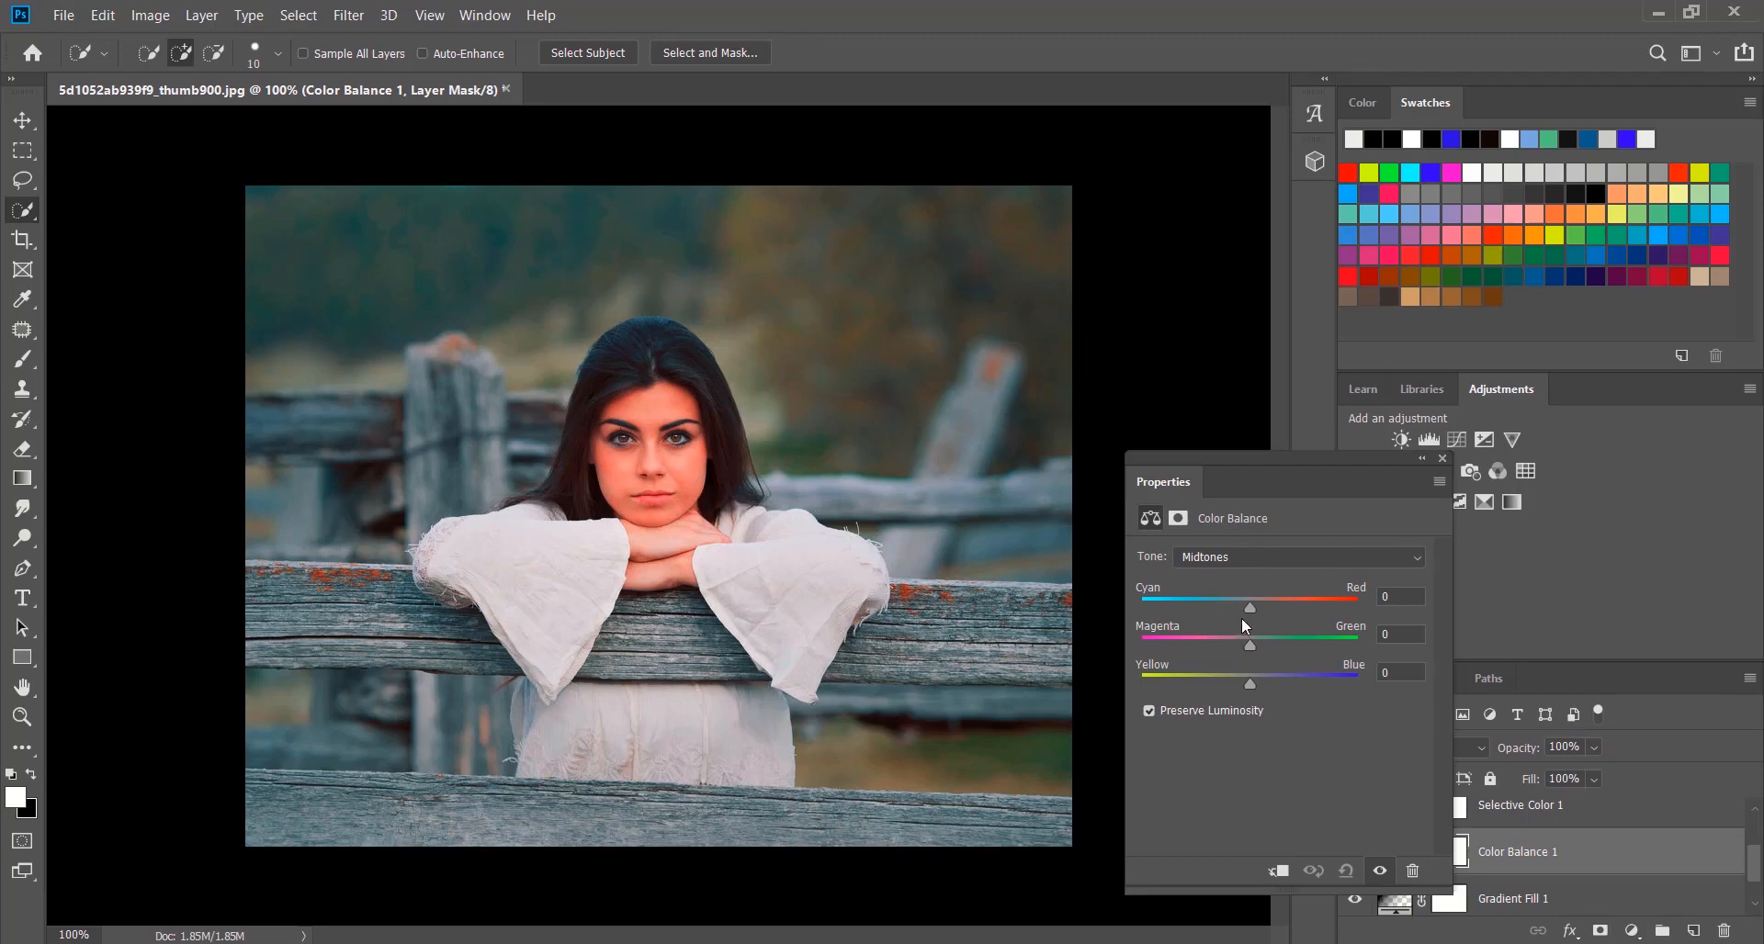
mouse_move(1249, 606)
mouse_down()
mouse_move(1216, 606)
mouse_move(1247, 613)
mouse_up()
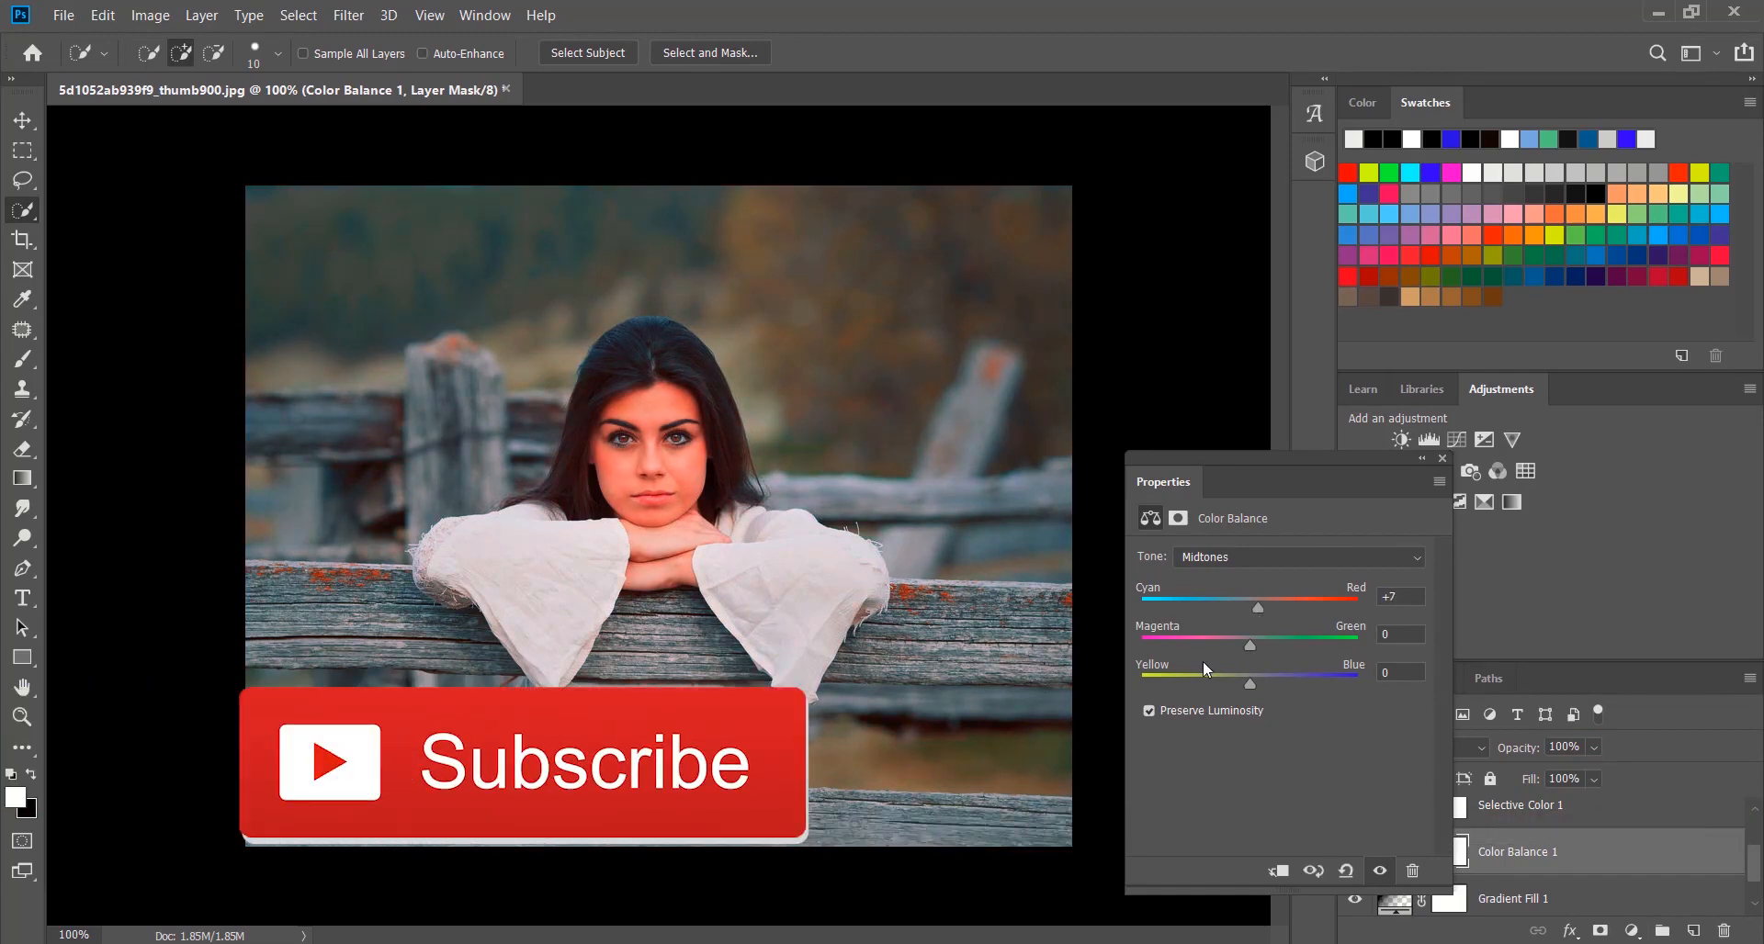
drag(1250, 645, 1272, 694)
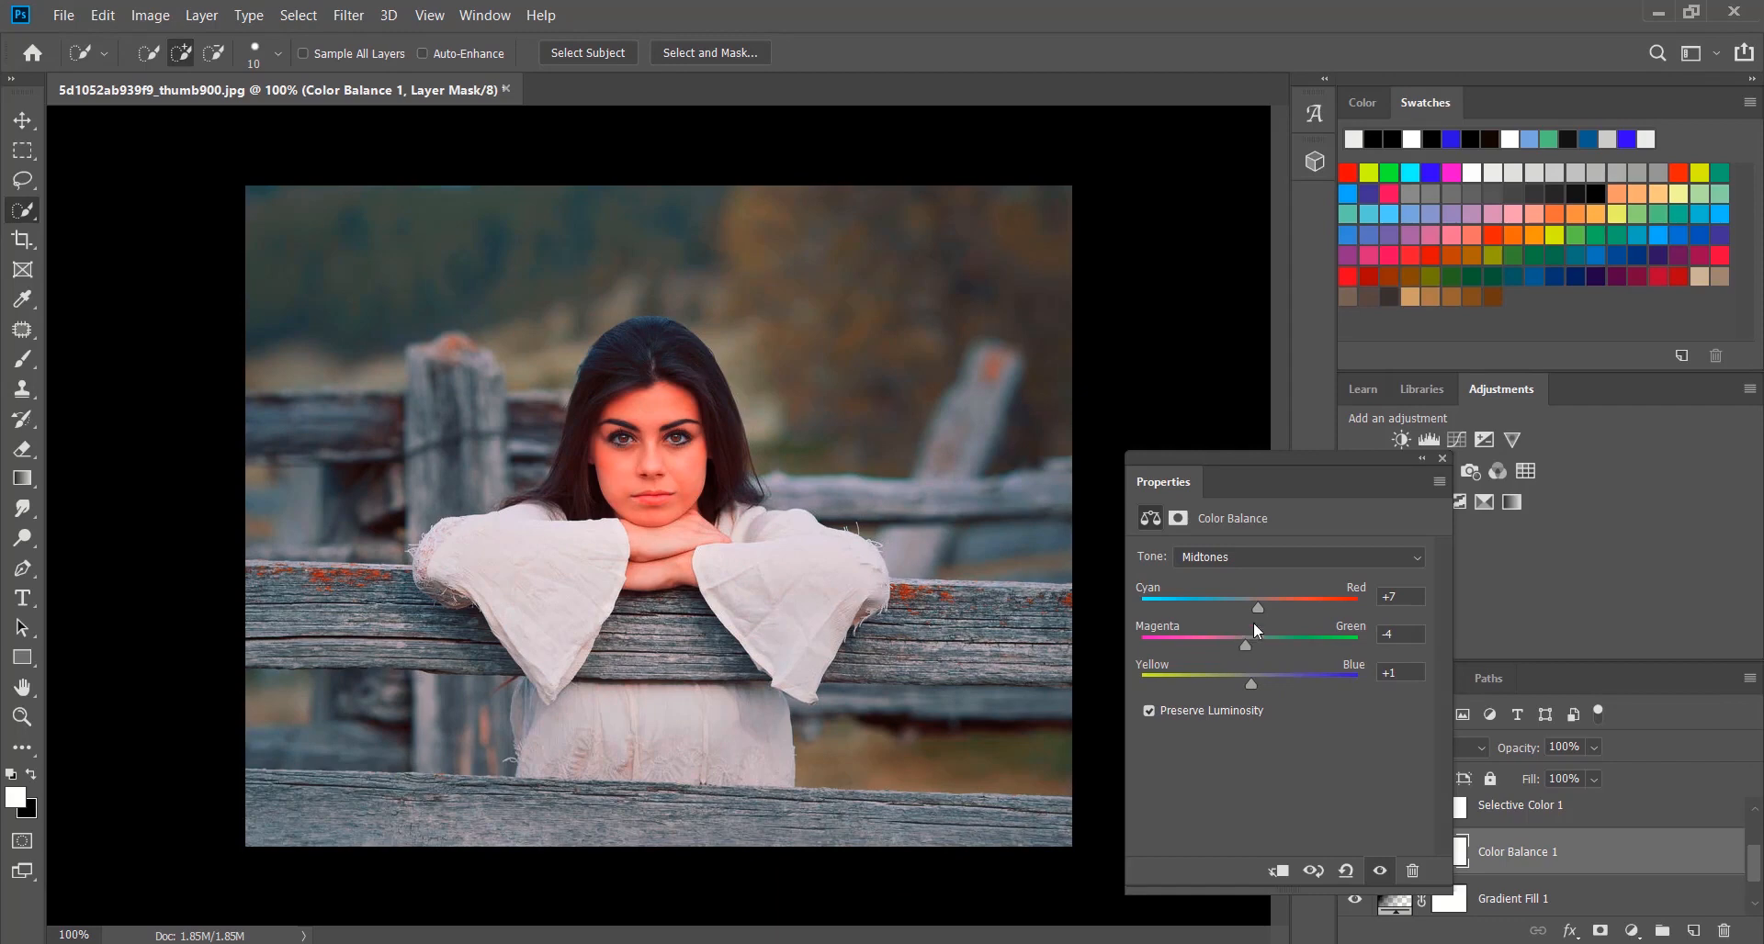
click(1441, 458)
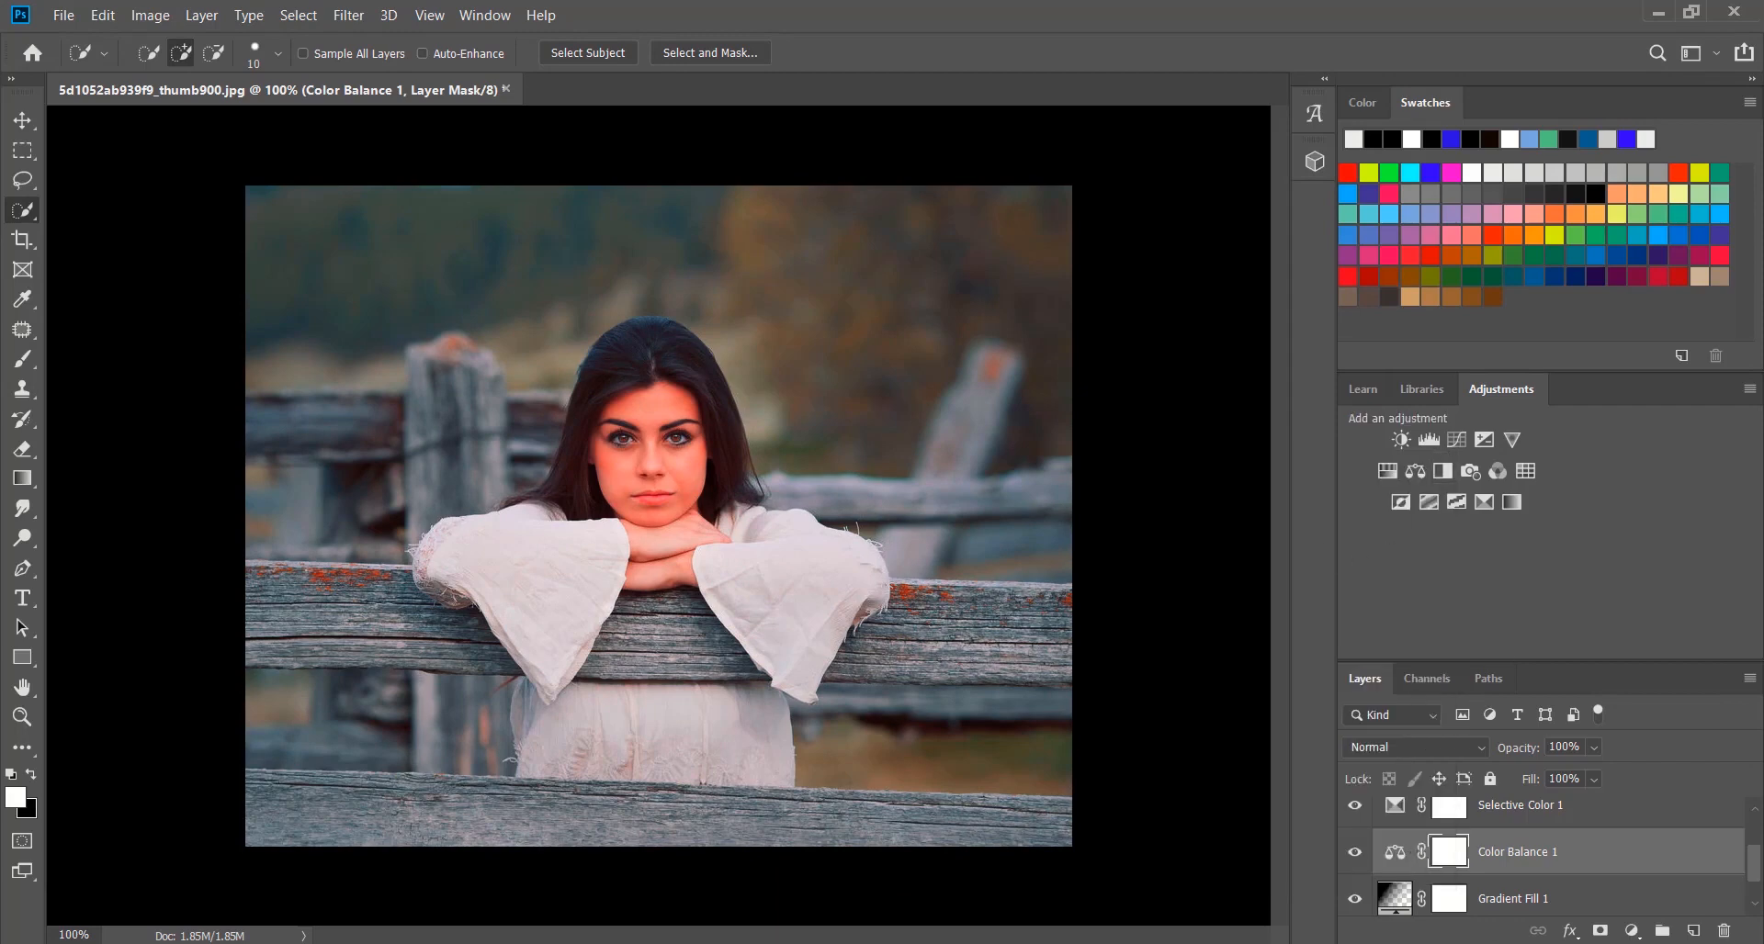
scroll(1725, 836, down, 1)
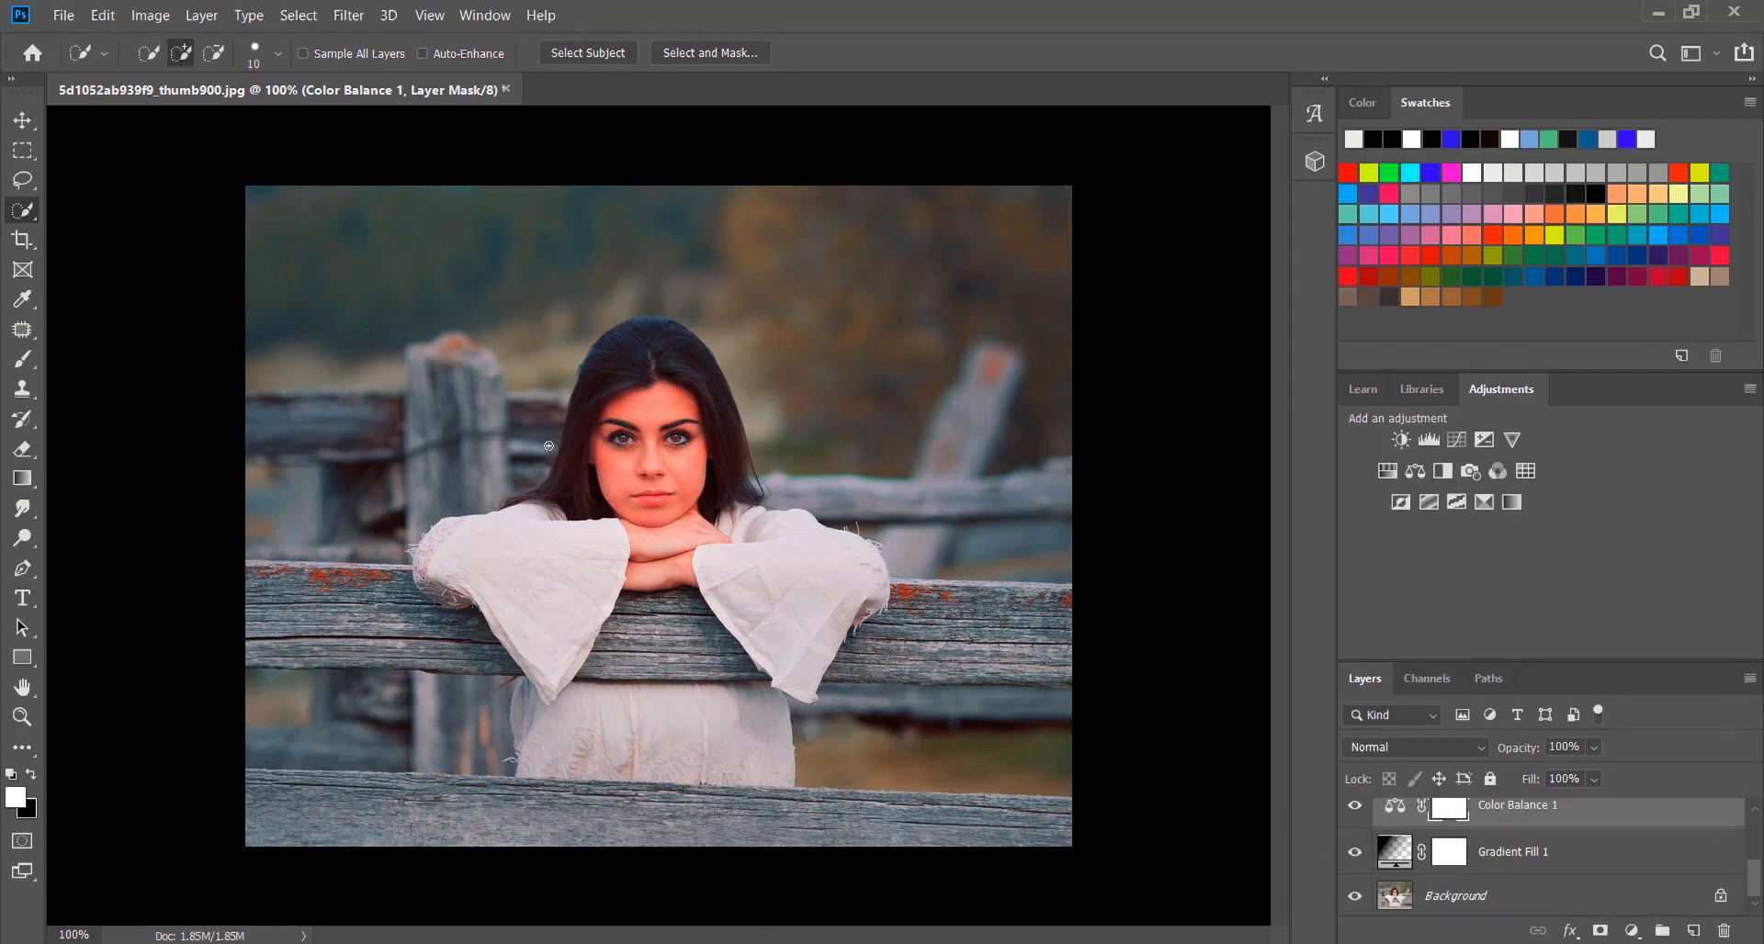